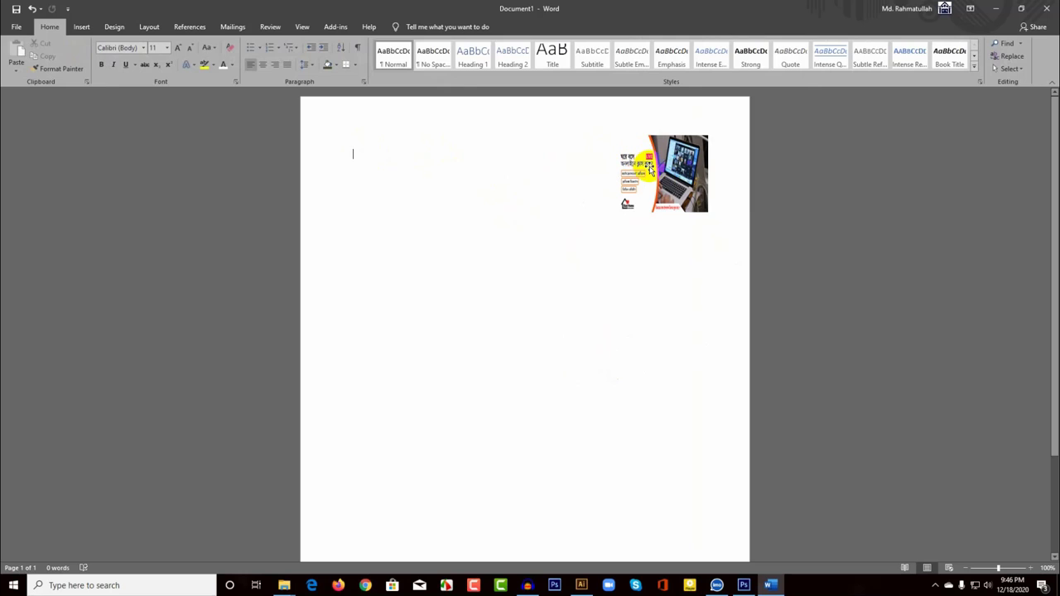
Set the picture's text wrapping to In Line with Text.
left_click(650, 170)
right_click(650, 167)
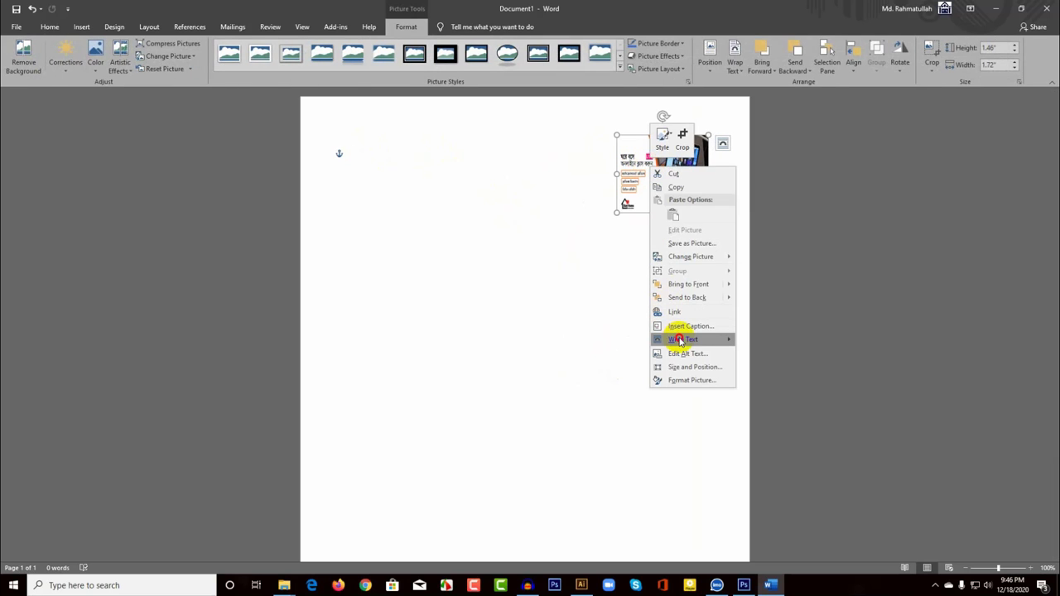
mouse_move(680, 340)
left_click(782, 340)
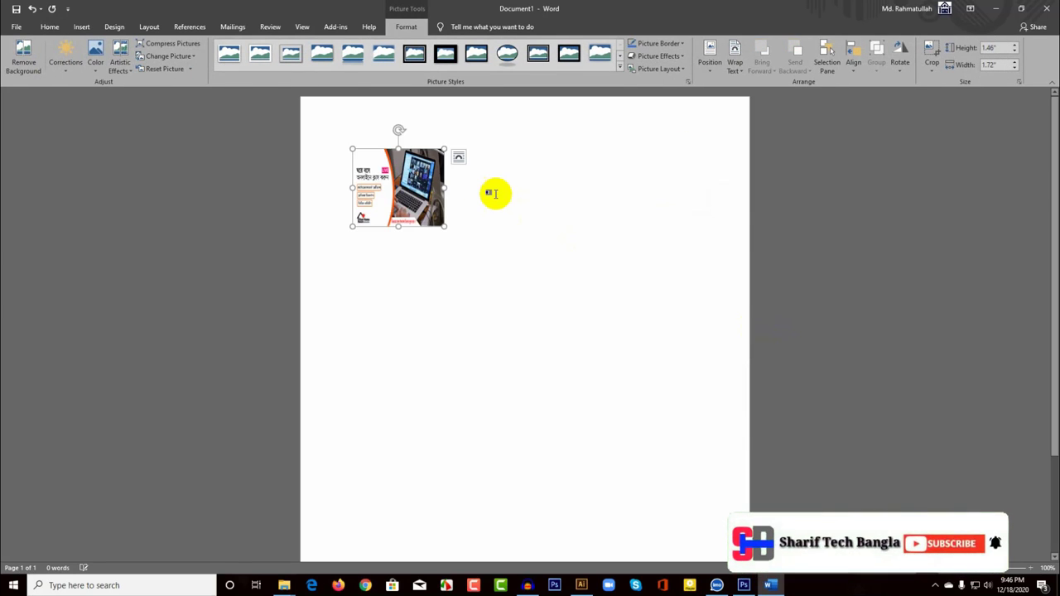
Add the sample text "rggdfgfd" on the line directly after the picture.
left_click(473, 183)
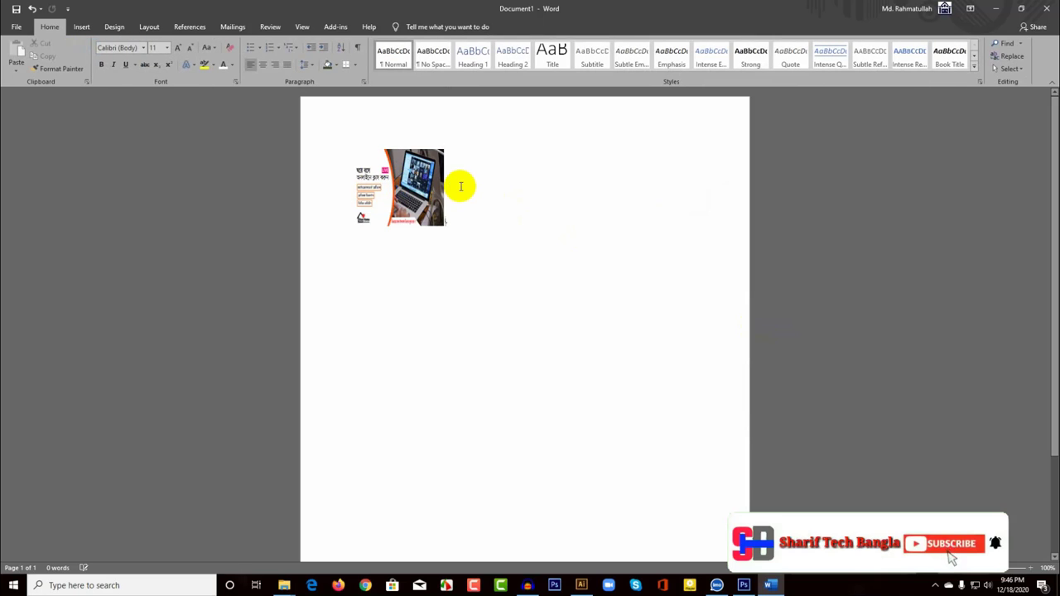
type("dfgfd")
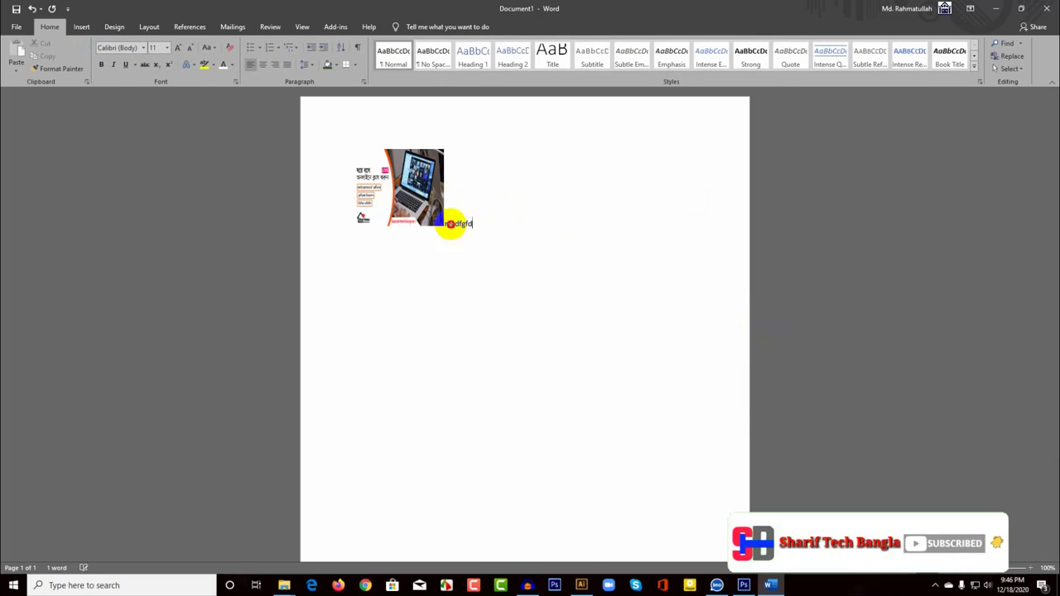
triple_click(450, 224)
left_click(504, 229)
Set the picture's text wrapping to In Front of Text and move it to the right of the sample text.
left_click(406, 186)
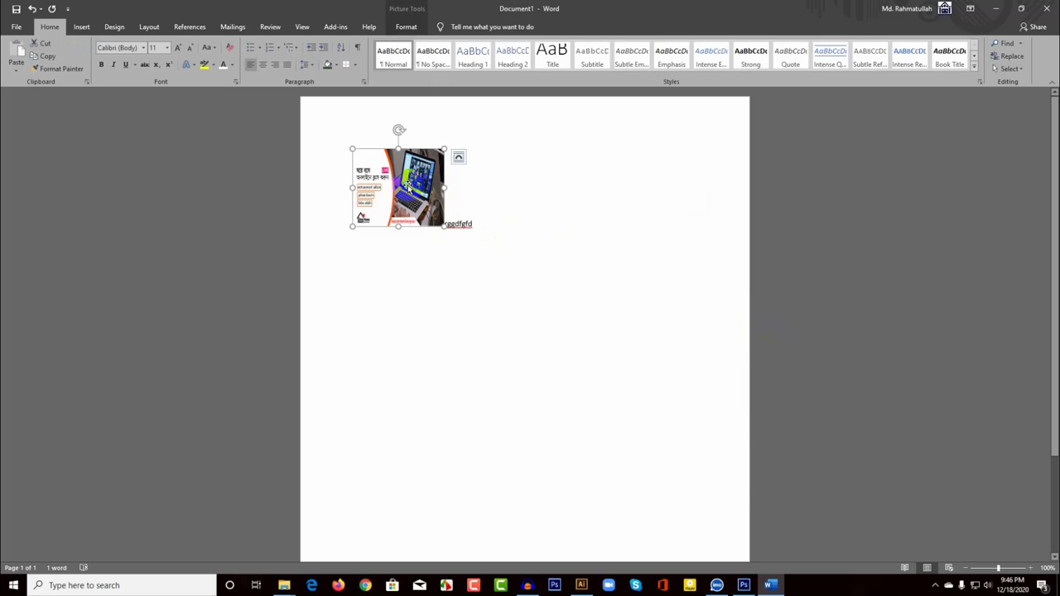
right_click(407, 188)
mouse_move(439, 358)
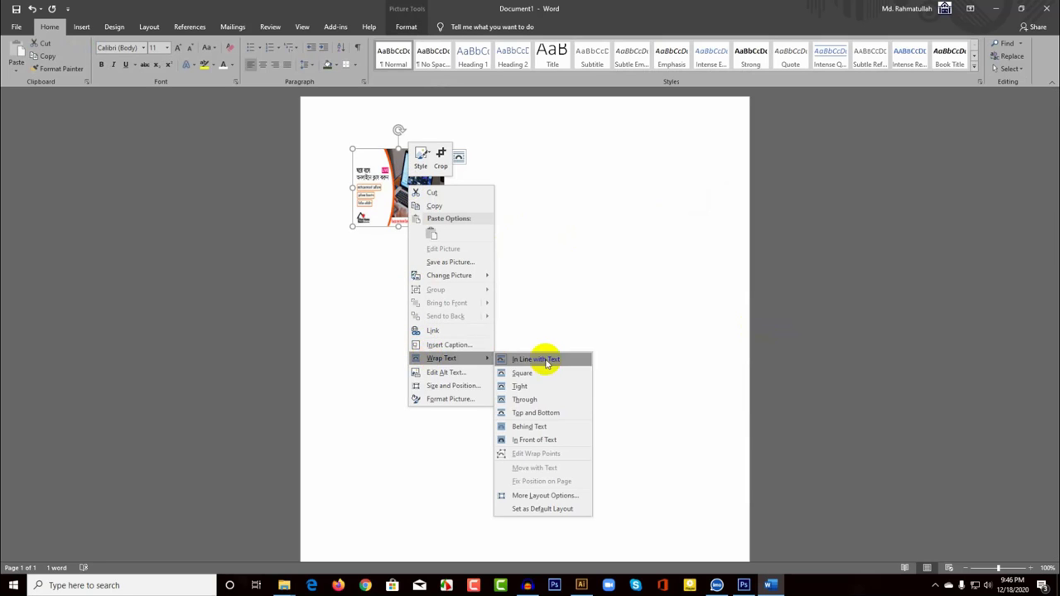
left_click(535, 440)
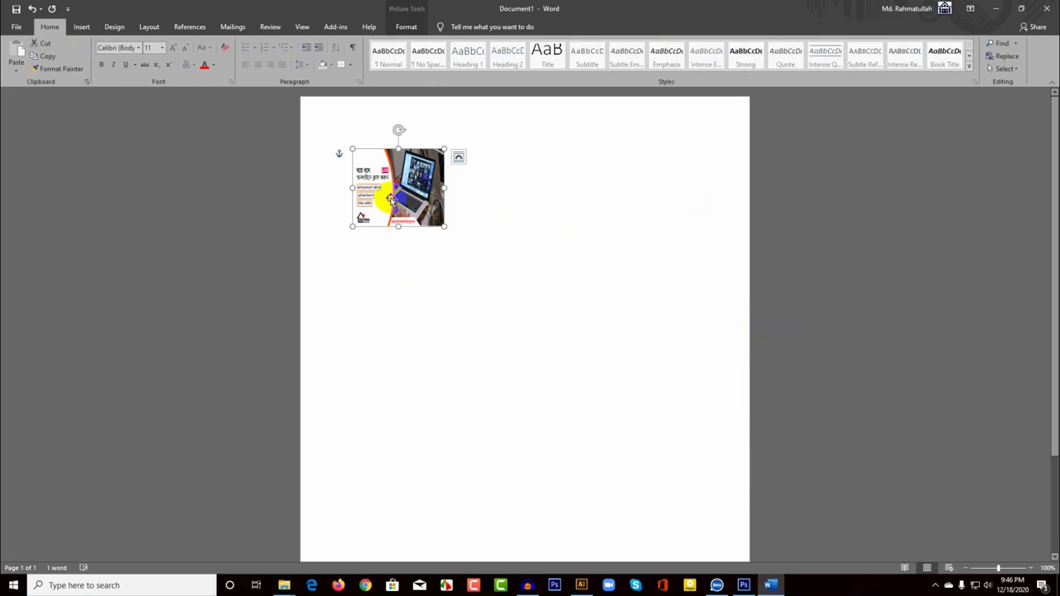
left_click_drag(390, 199, 527, 197)
left_click(336, 156)
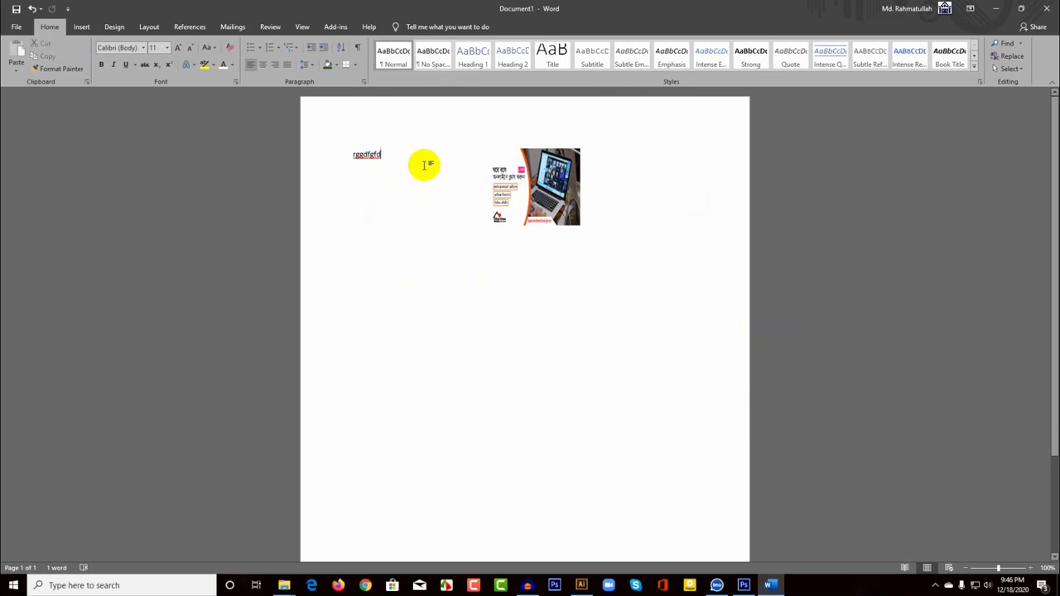
left_click(313, 148)
Preview the artistic effects on the selected picture, including Pastels Smooth.
left_click(558, 221)
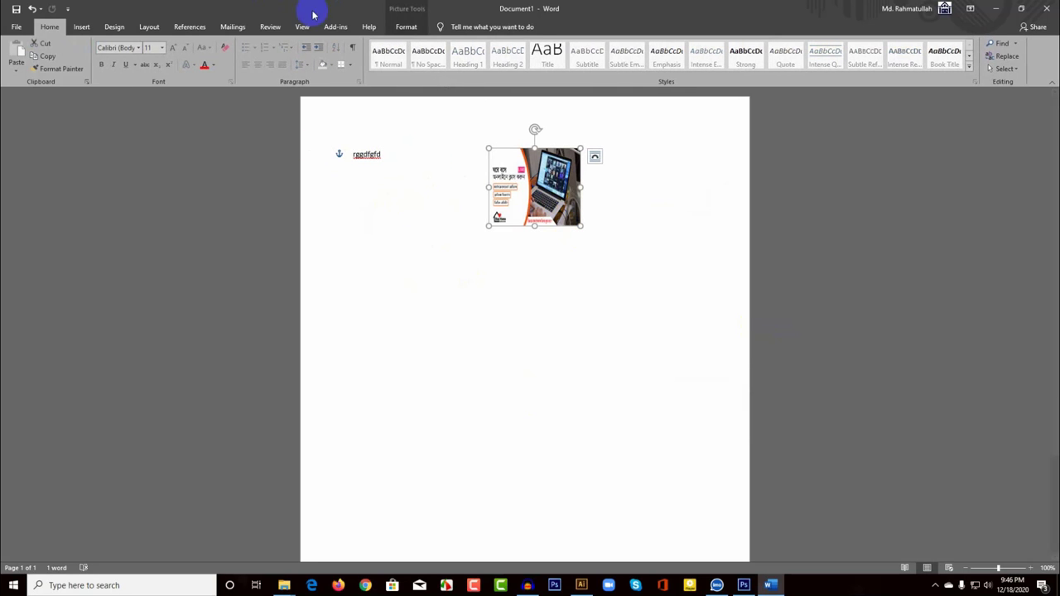
left_click(406, 27)
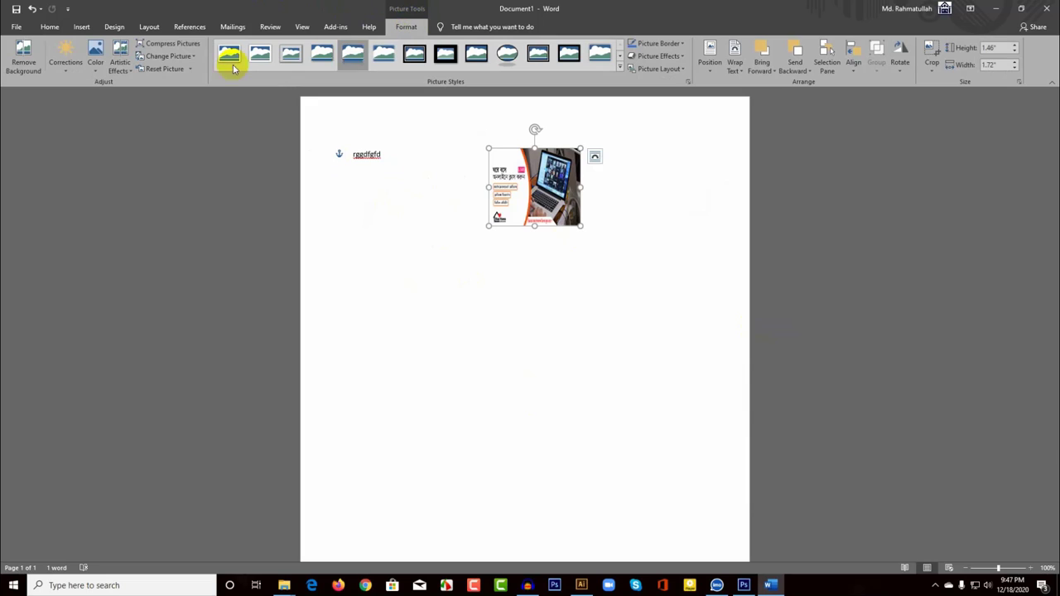
left_click(131, 73)
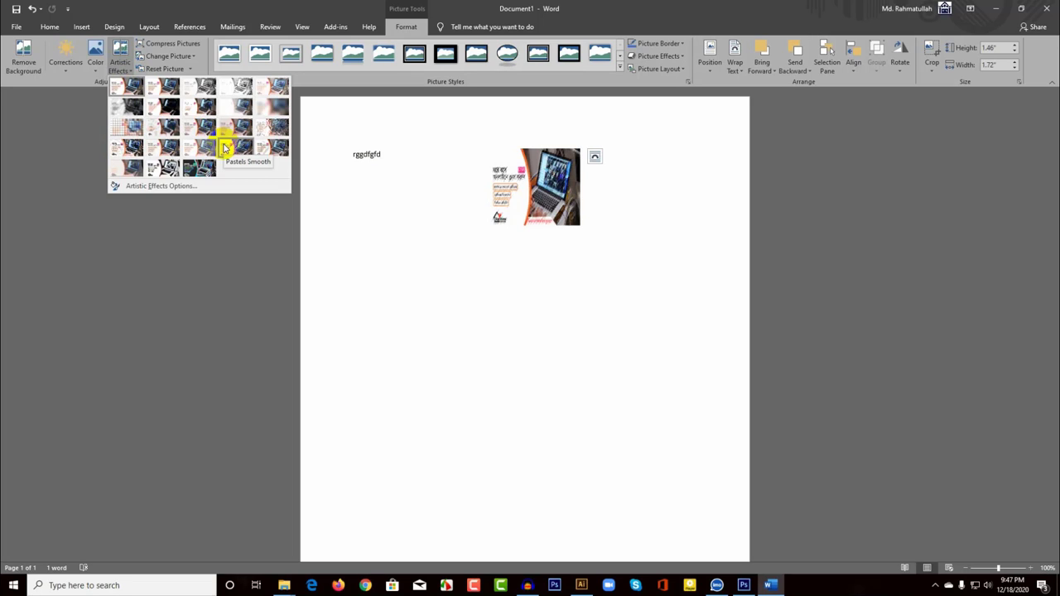
Replace the picture with be-your-virtual-assistant-for-data-entry-web-research-and-copy-pest.jfif from the Desktop folder.
left_click(184, 56)
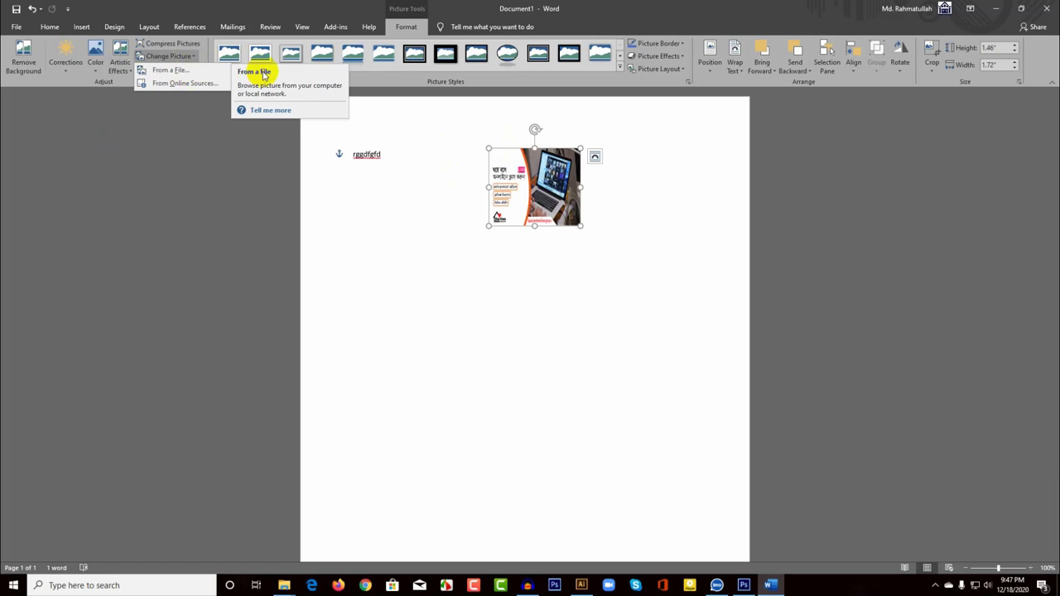
left_click(170, 80)
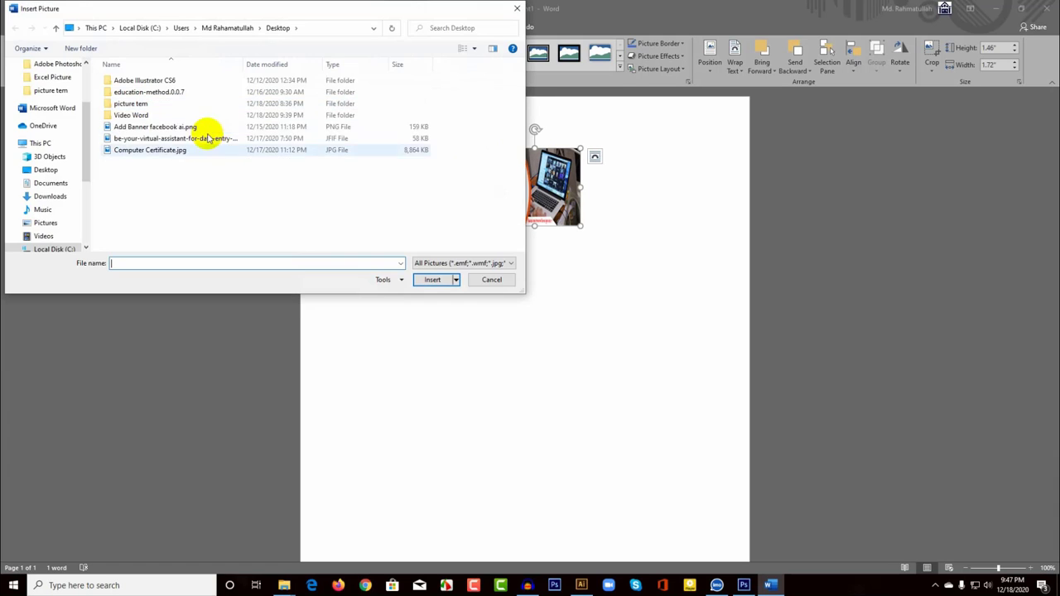
left_click(177, 142)
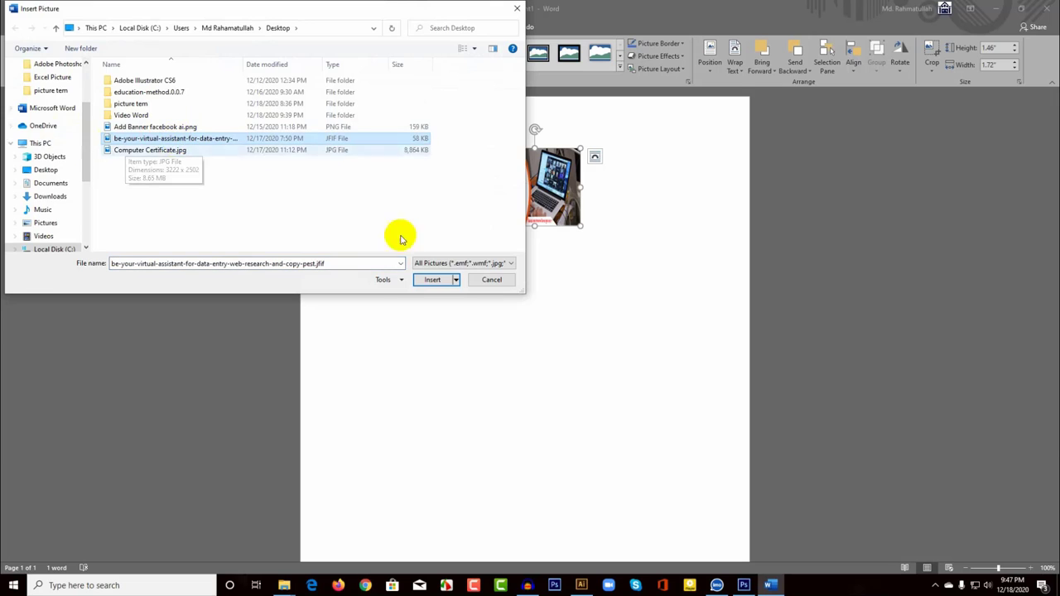
left_click(434, 281)
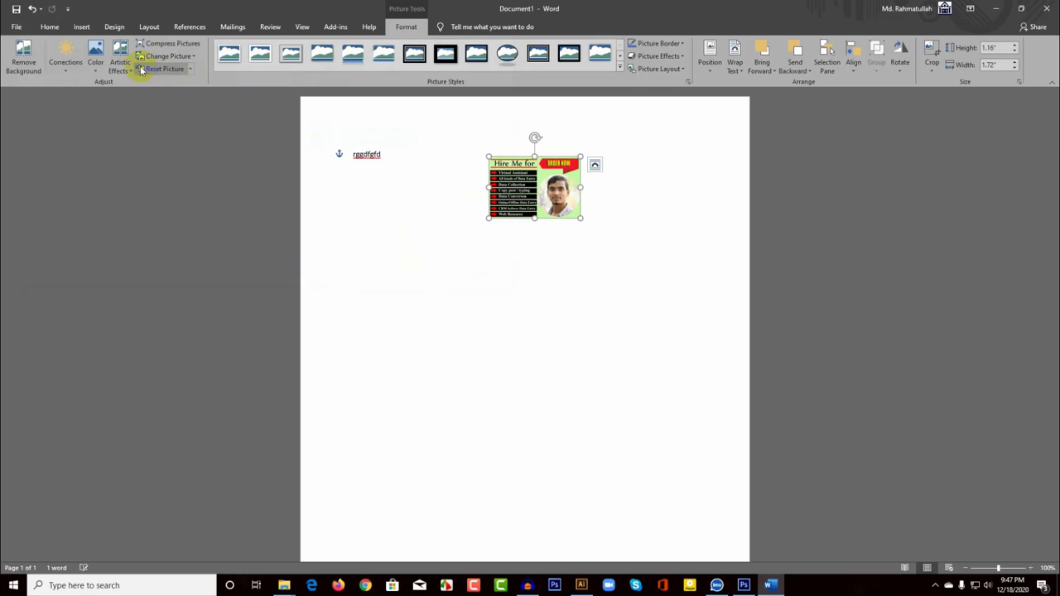
Reset the new picture's formatting and size, and shift it left so it fits on the page.
left_click(189, 69)
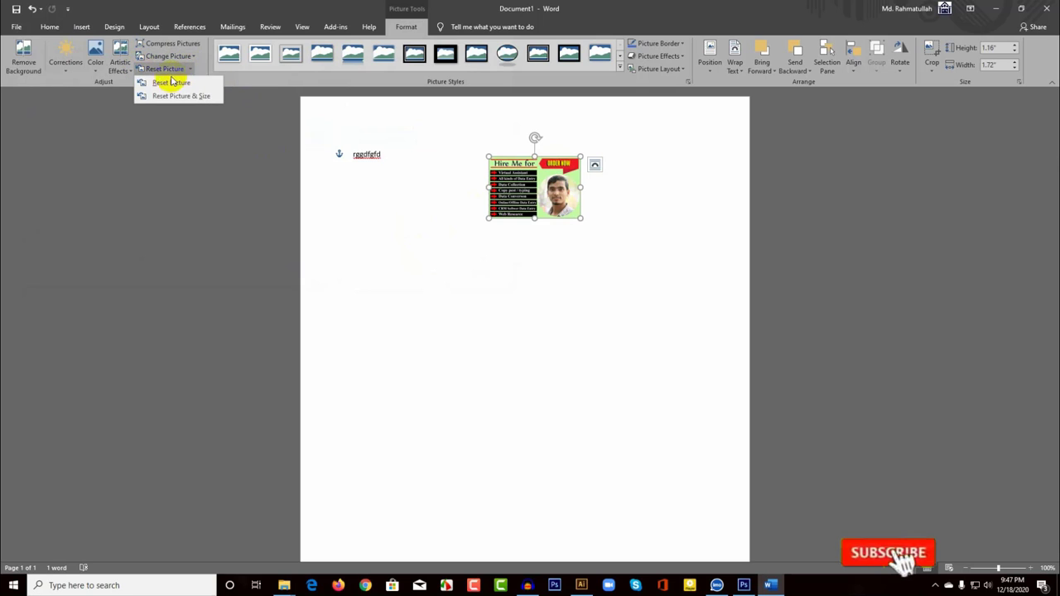
left_click(176, 83)
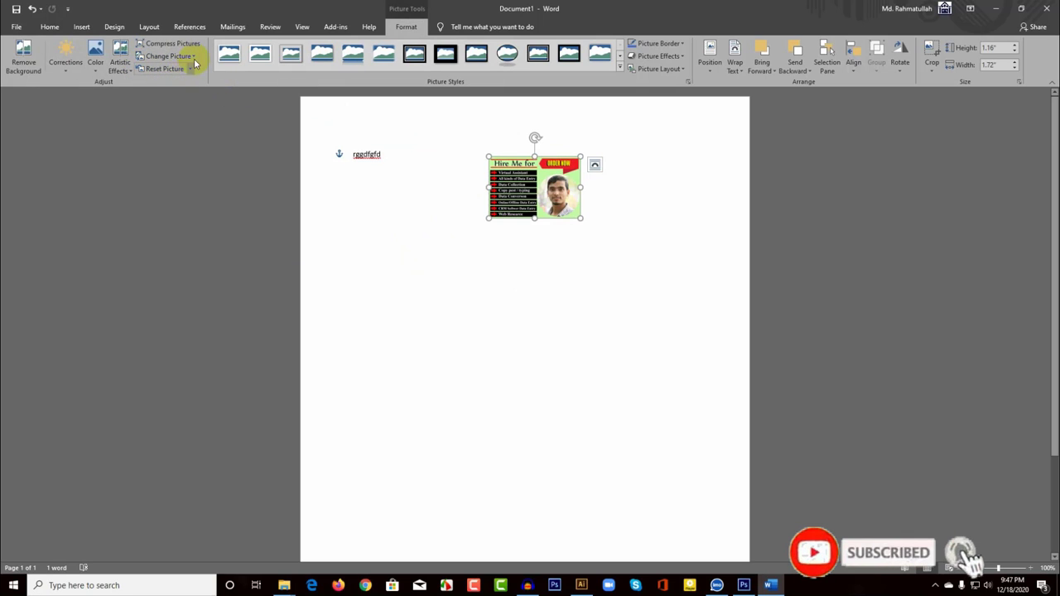
left_click(190, 69)
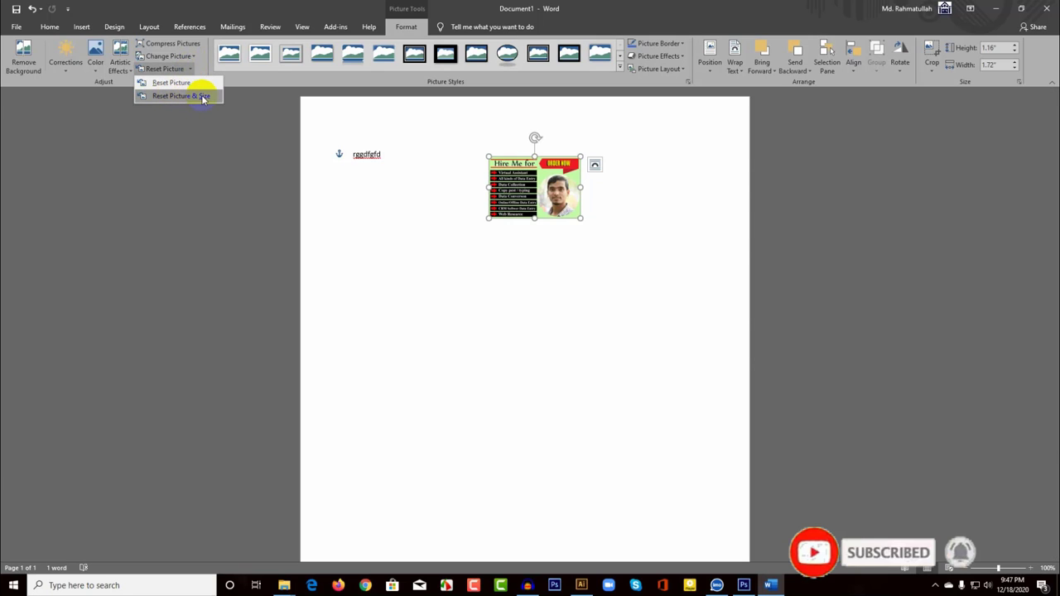
left_click(203, 97)
left_click_drag(688, 209, 592, 208)
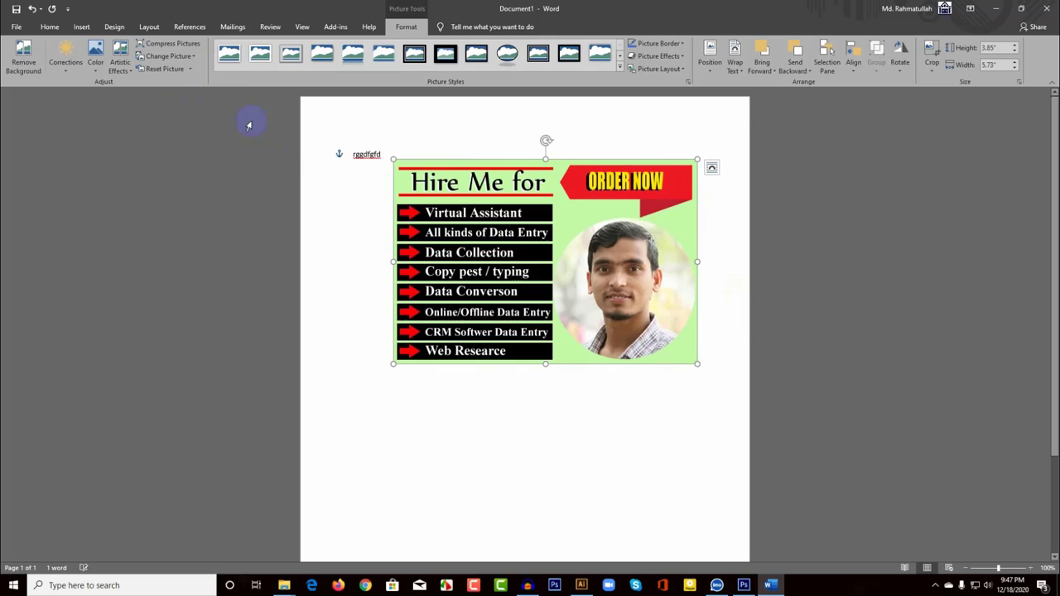
left_click(192, 71)
left_click(197, 98)
left_click(479, 217)
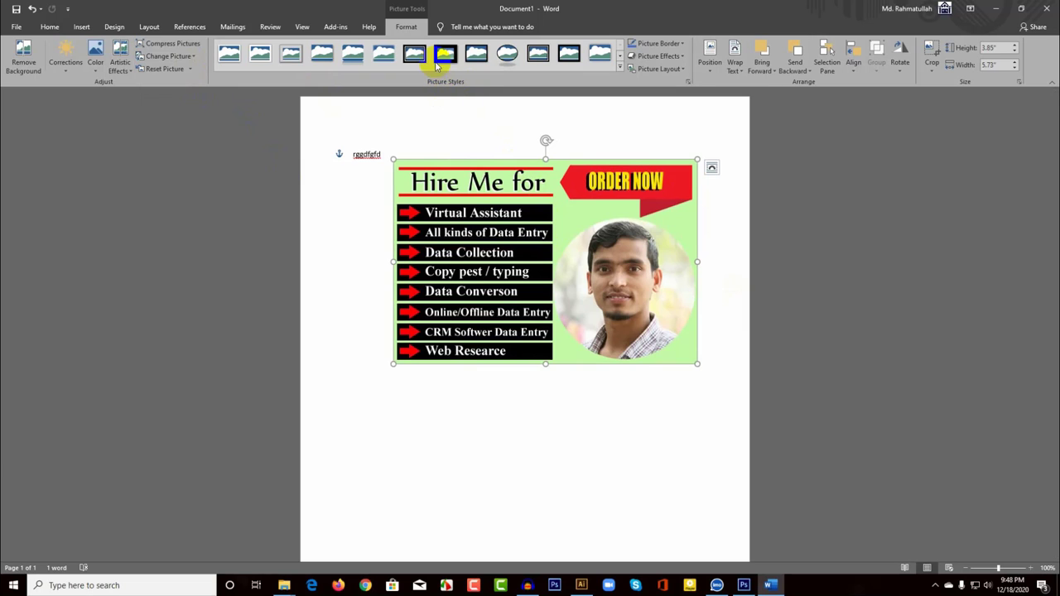
key("Print")
left_click_drag(398, 61, 510, 106)
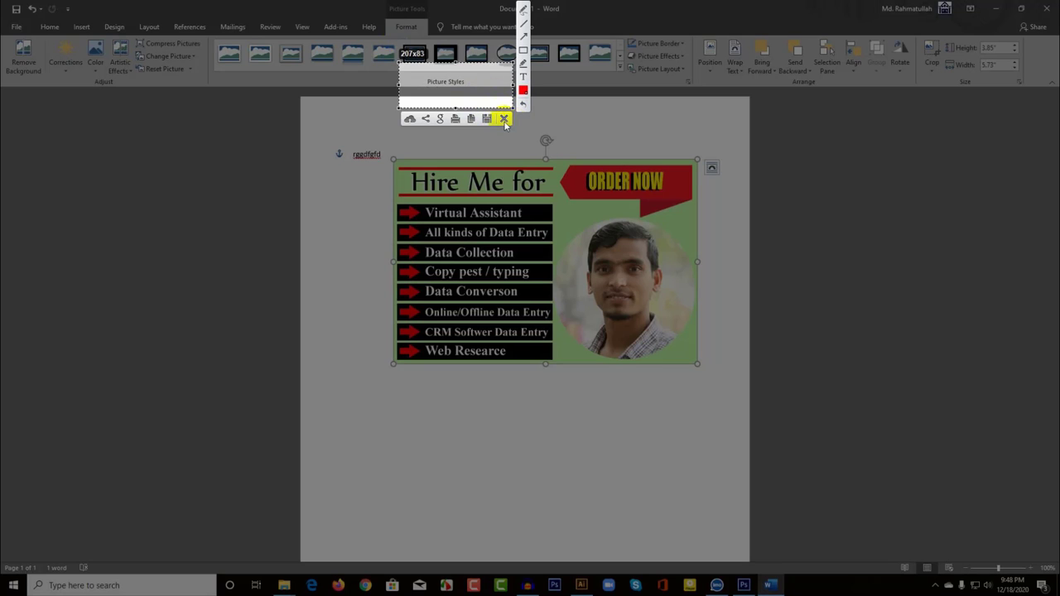
left_click(505, 118)
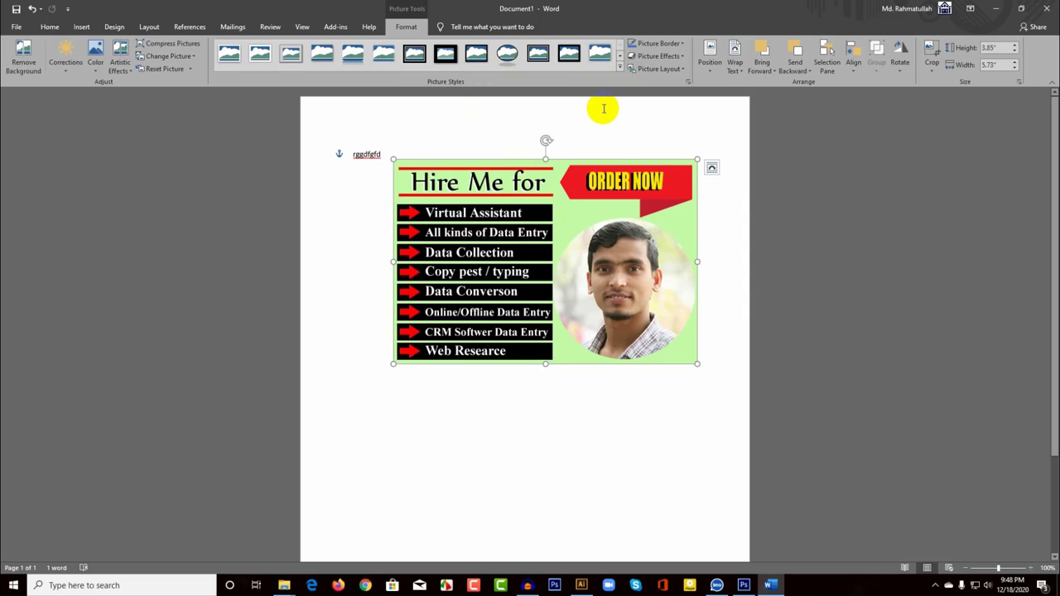
key("super+shift+s")
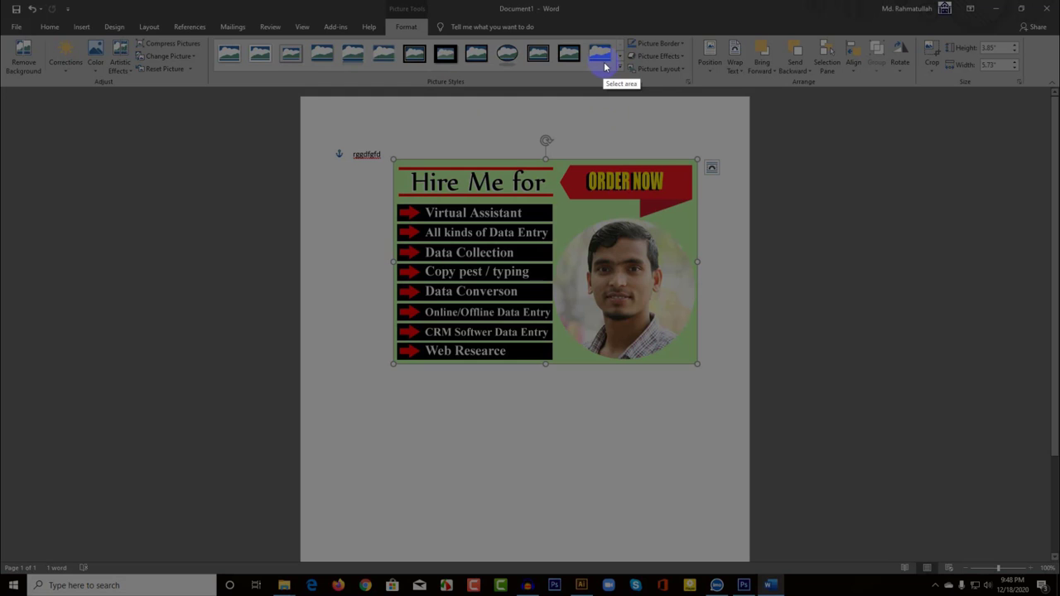
left_click_drag(634, 77, 636, 79)
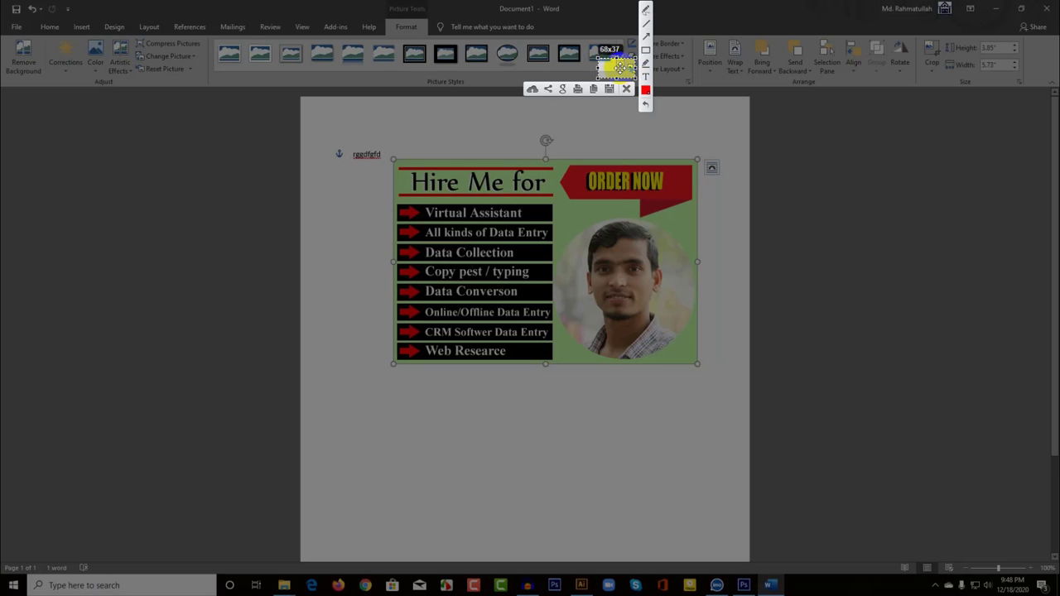
left_click(627, 90)
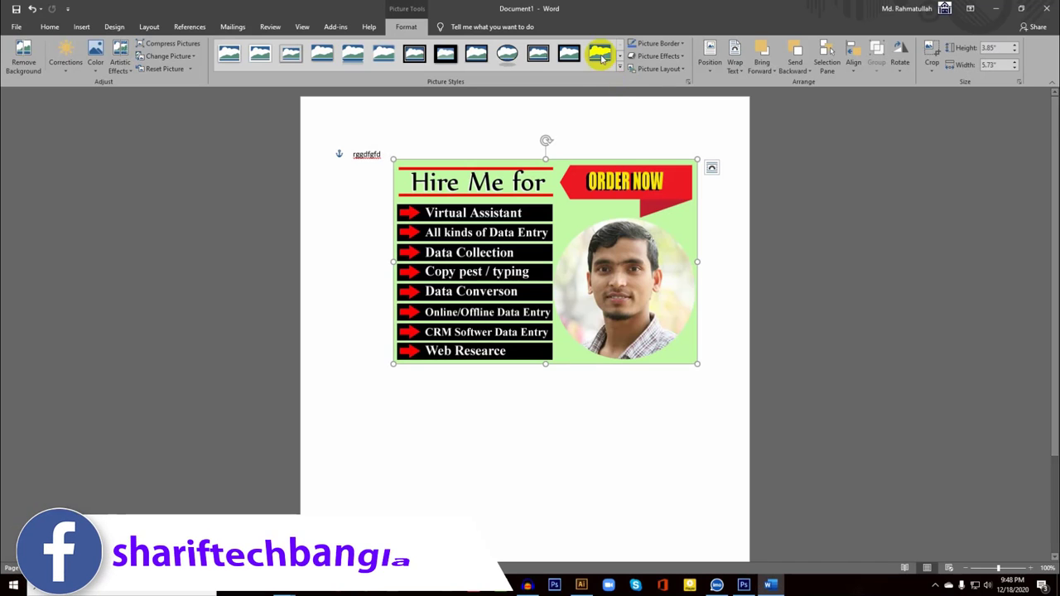
Apply the oval picture style with a black frame and a shadow beneath to the picture.
left_click(618, 71)
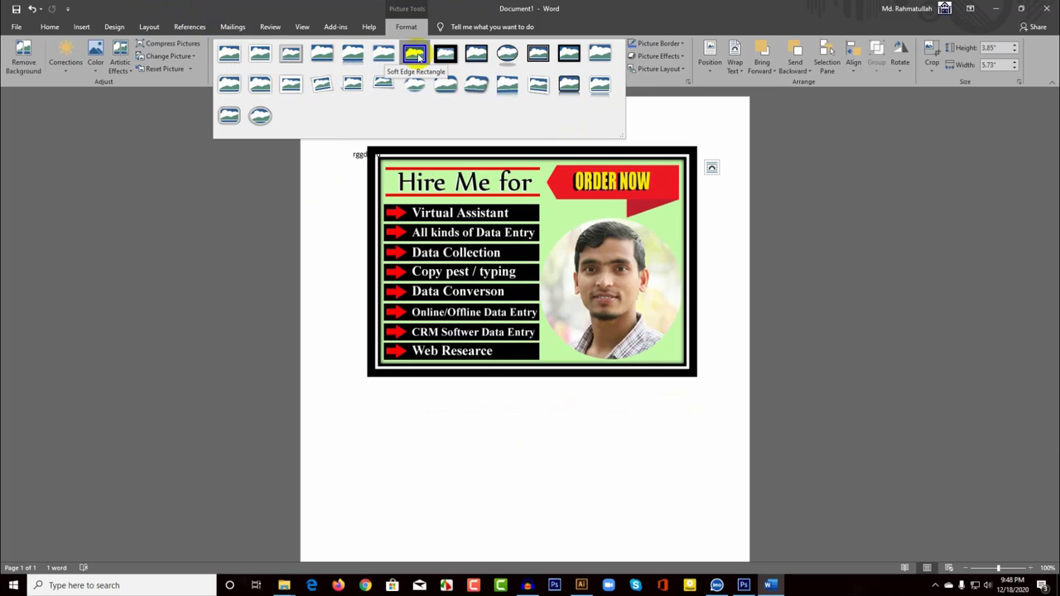
left_click(506, 55)
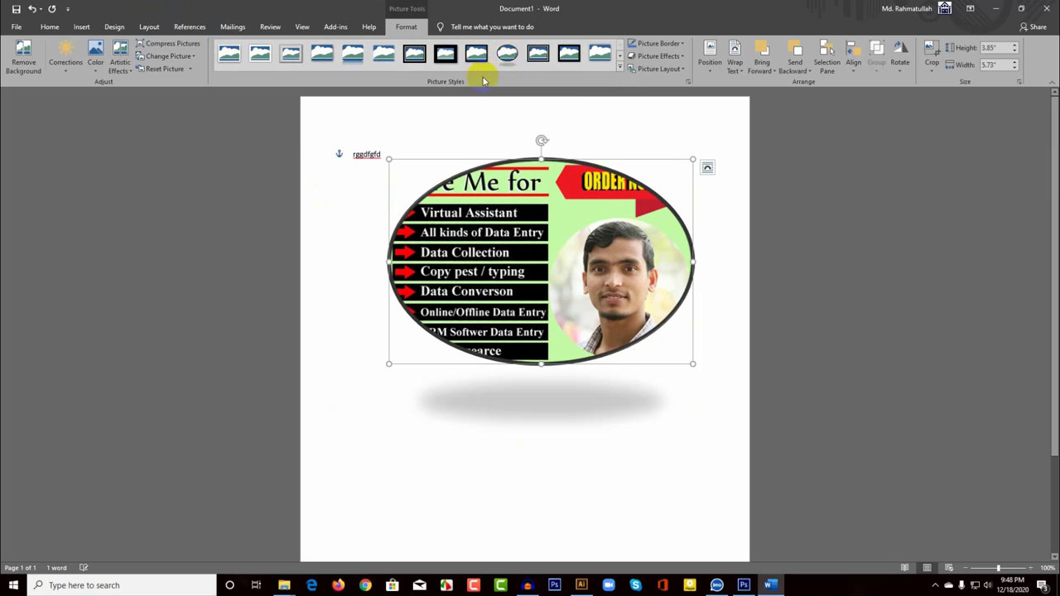
left_click(546, 455)
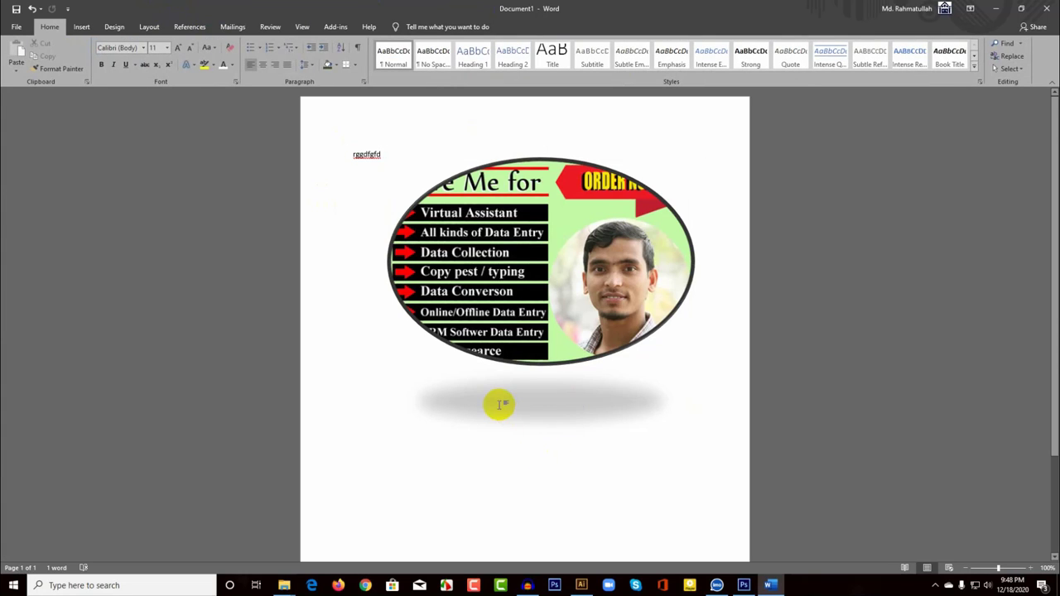
double_click(593, 183)
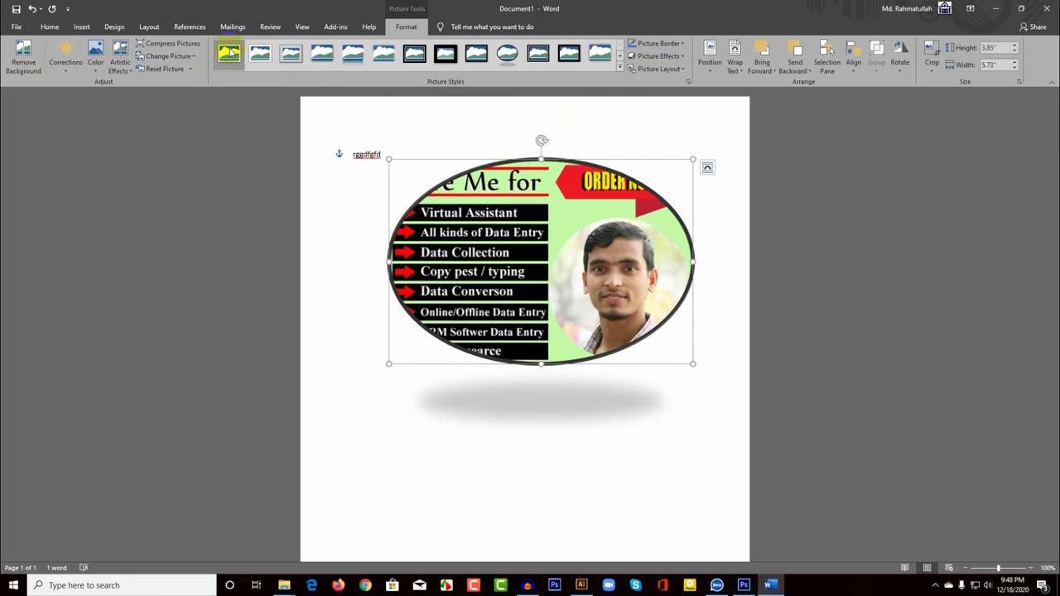
left_click(506, 54)
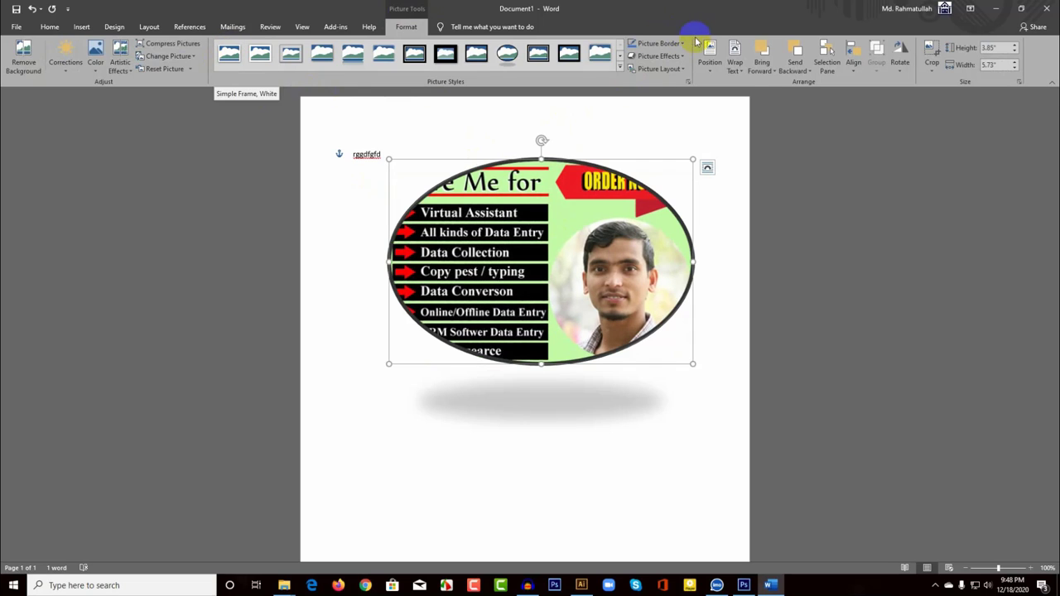
Look over the full set of picture styles and undo the oval style on the picture.
left_click(620, 68)
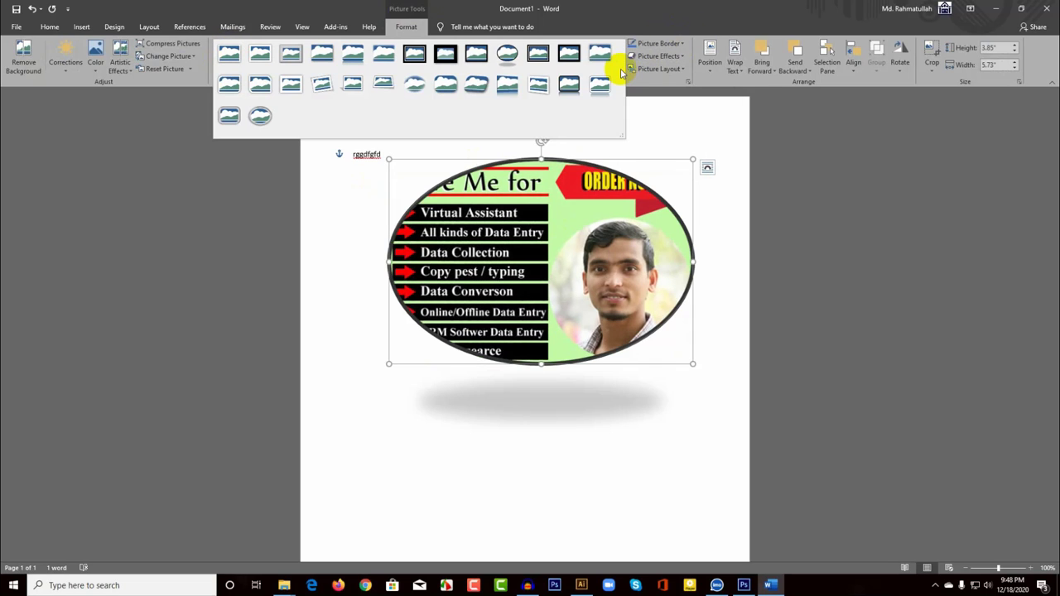
left_click(514, 387)
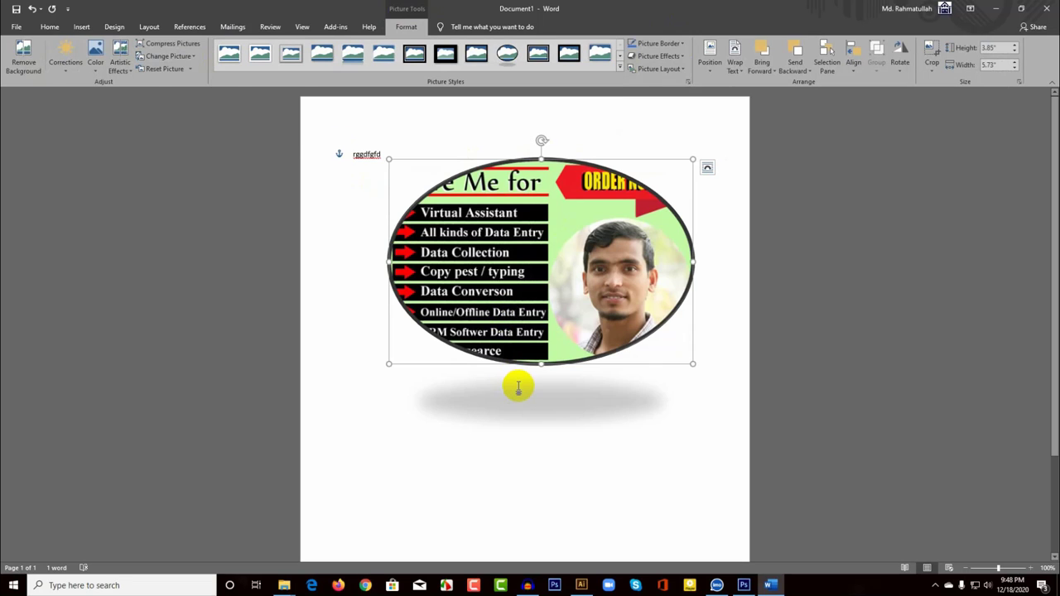
left_click(517, 385)
key("ctrl+z")
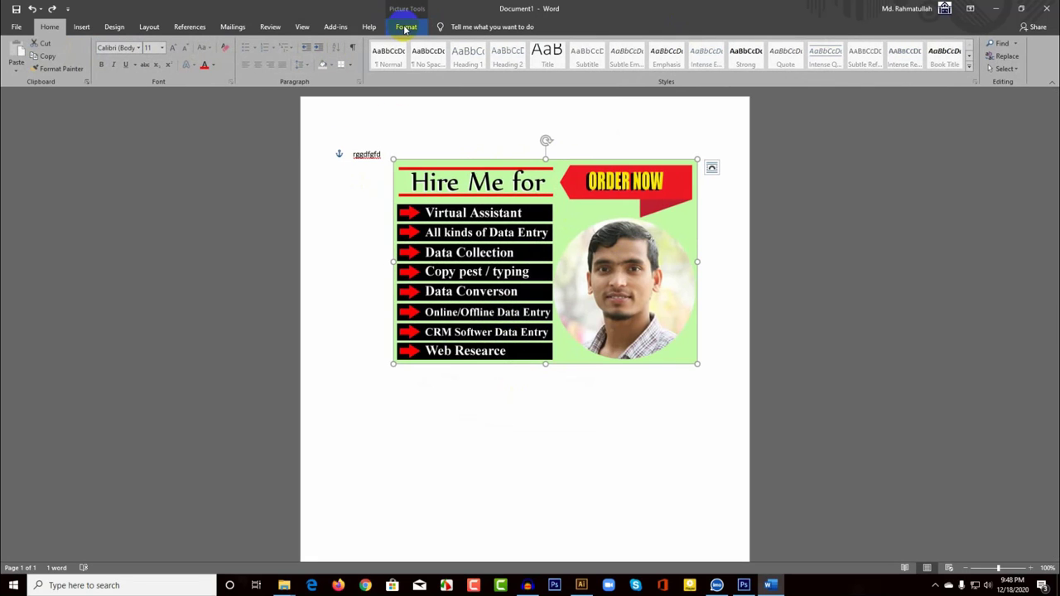
Add a picture border to the picture with a 3 pt line weight and the standard purple colour.
left_click(405, 26)
left_click(659, 42)
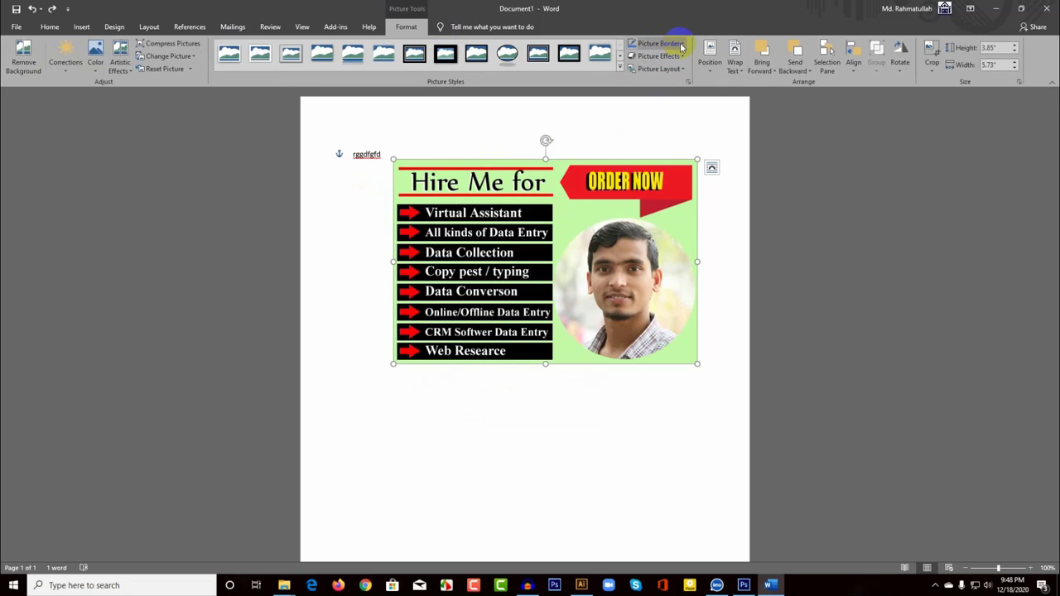
left_click(681, 45)
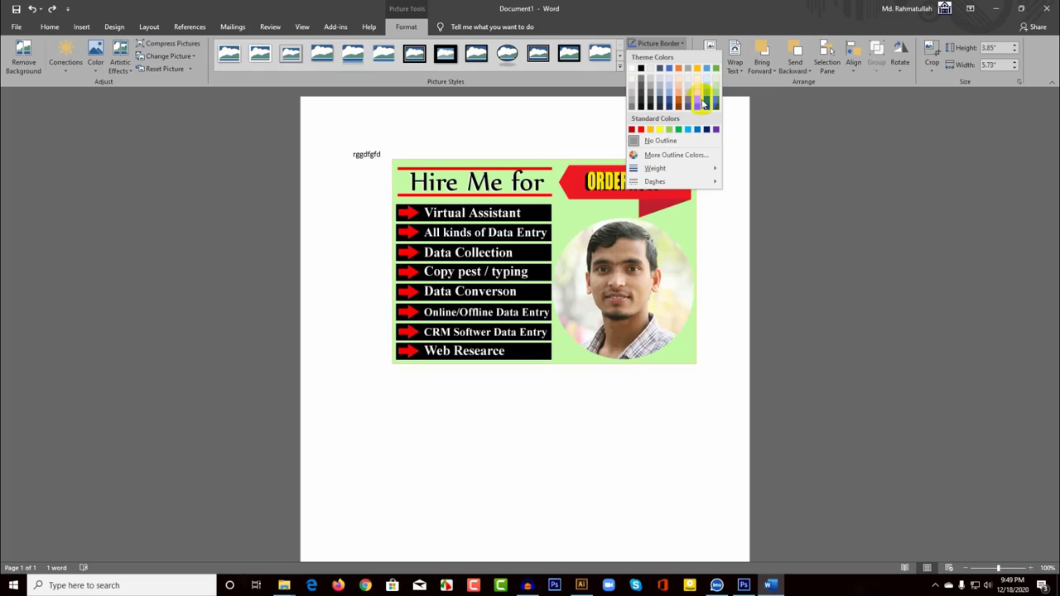
mouse_move(674, 170)
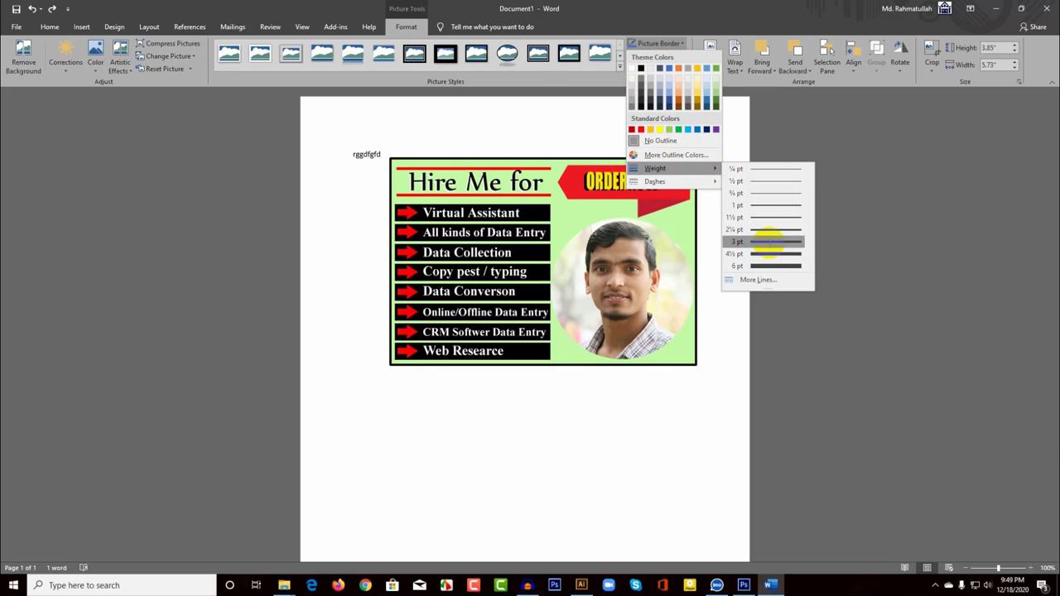
left_click(769, 242)
left_click(674, 43)
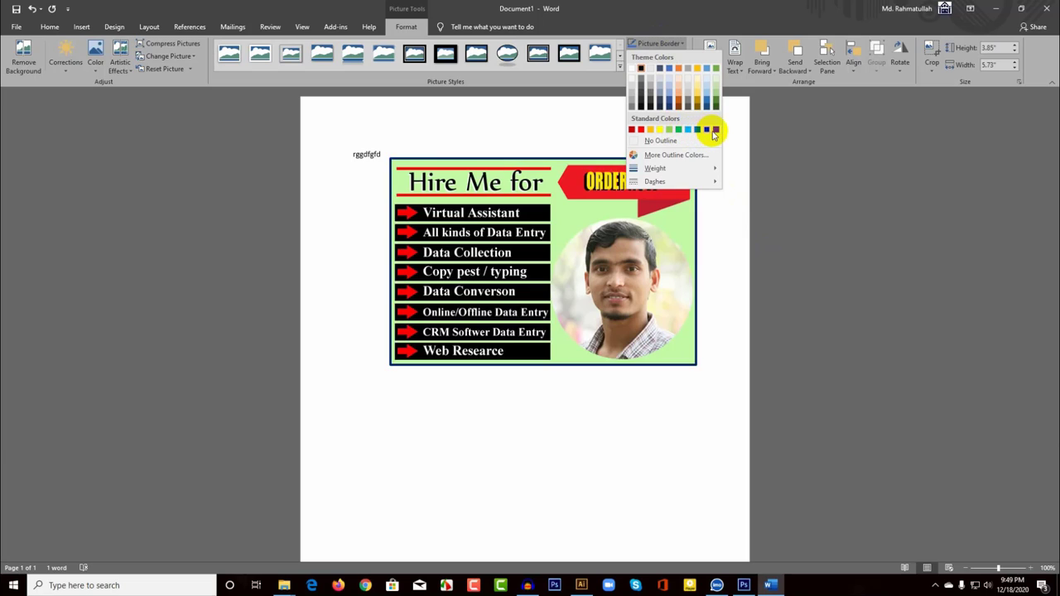
left_click(715, 130)
left_click(527, 222)
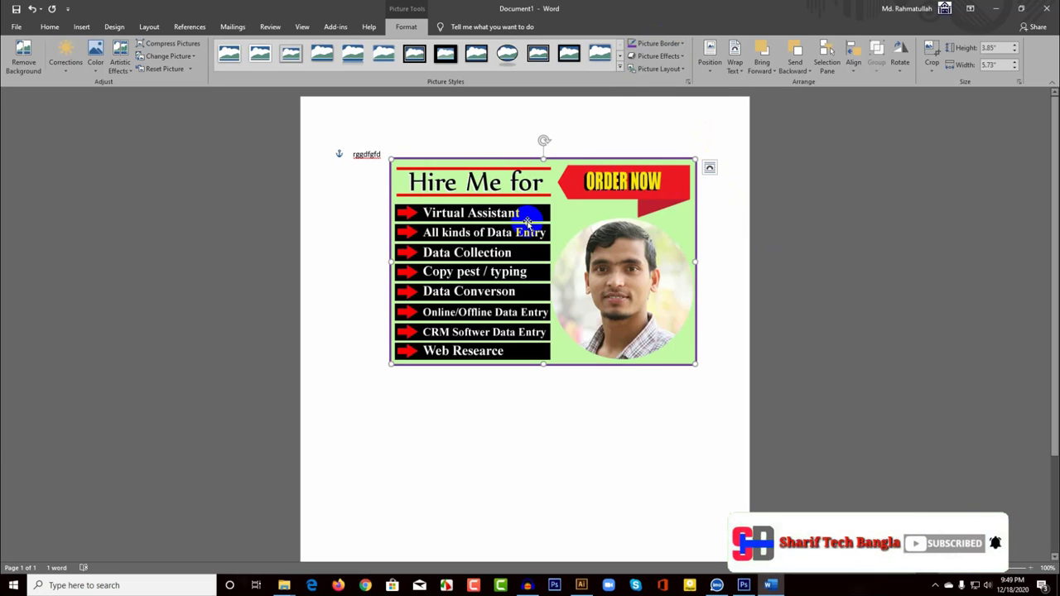
Preview the glow and 3-D rotation effects and apply the first parallel 3-D rotation to the picture.
left_click(683, 56)
mouse_move(662, 150)
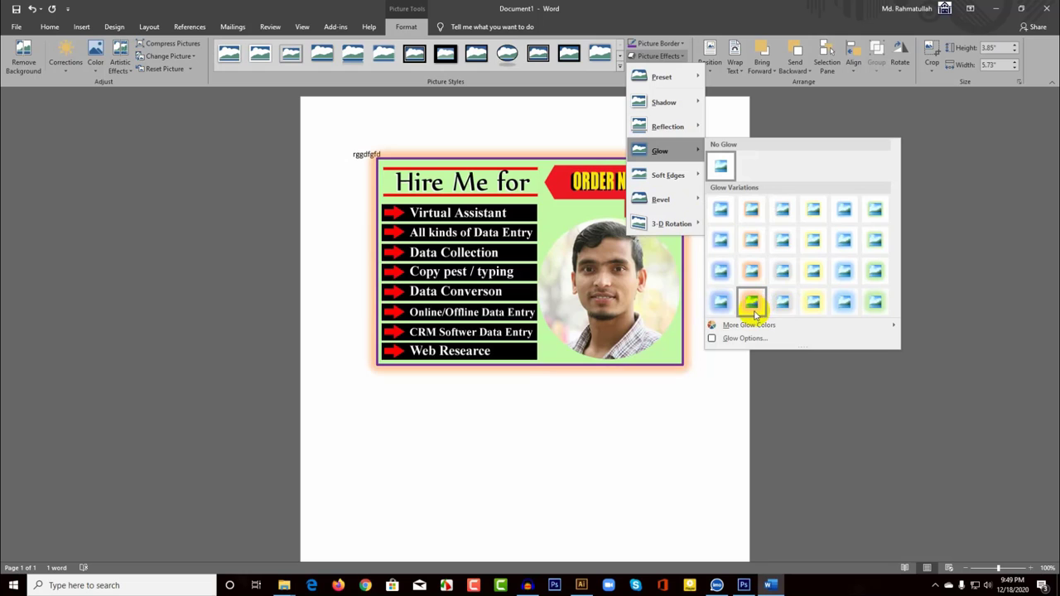
mouse_move(694, 208)
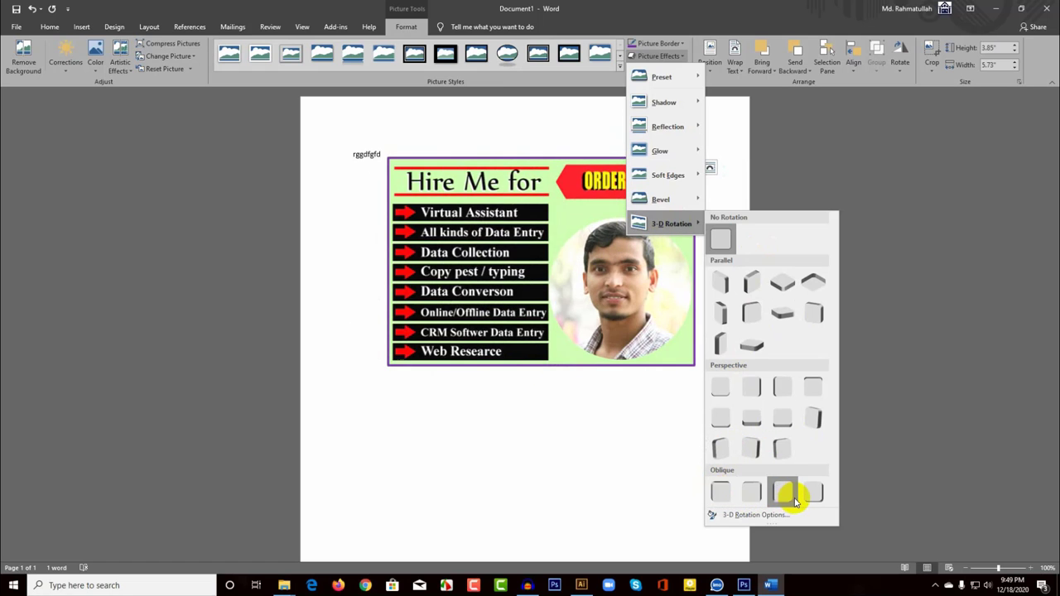
left_click(726, 288)
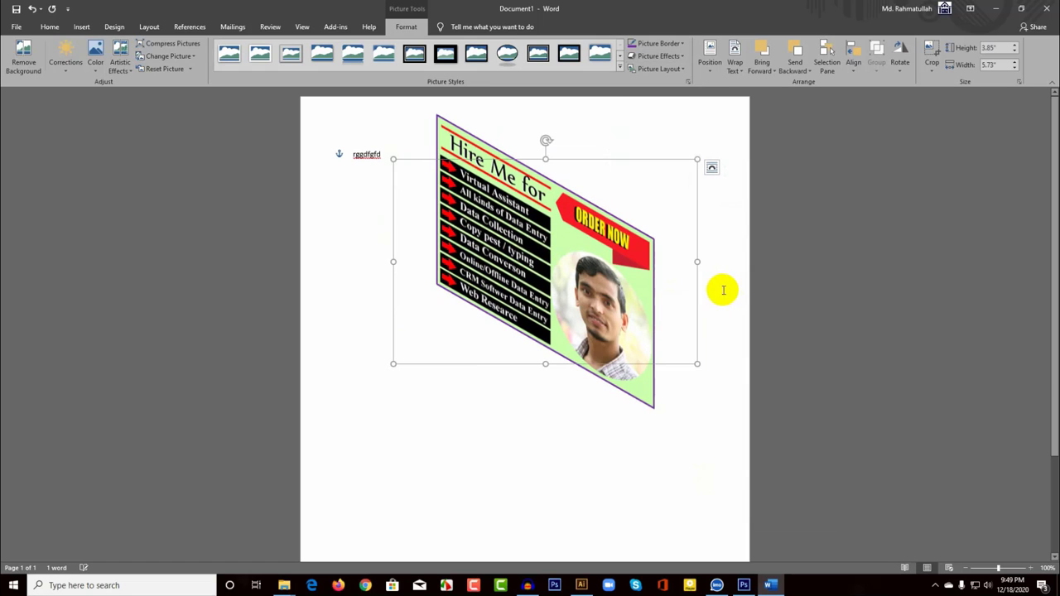
left_click(473, 421)
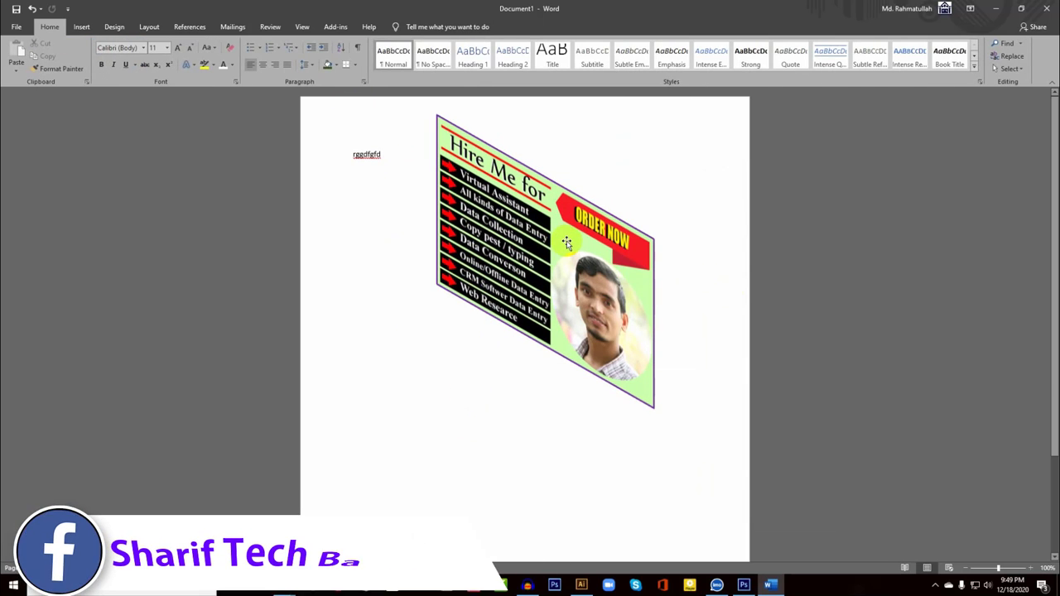
left_click(593, 248)
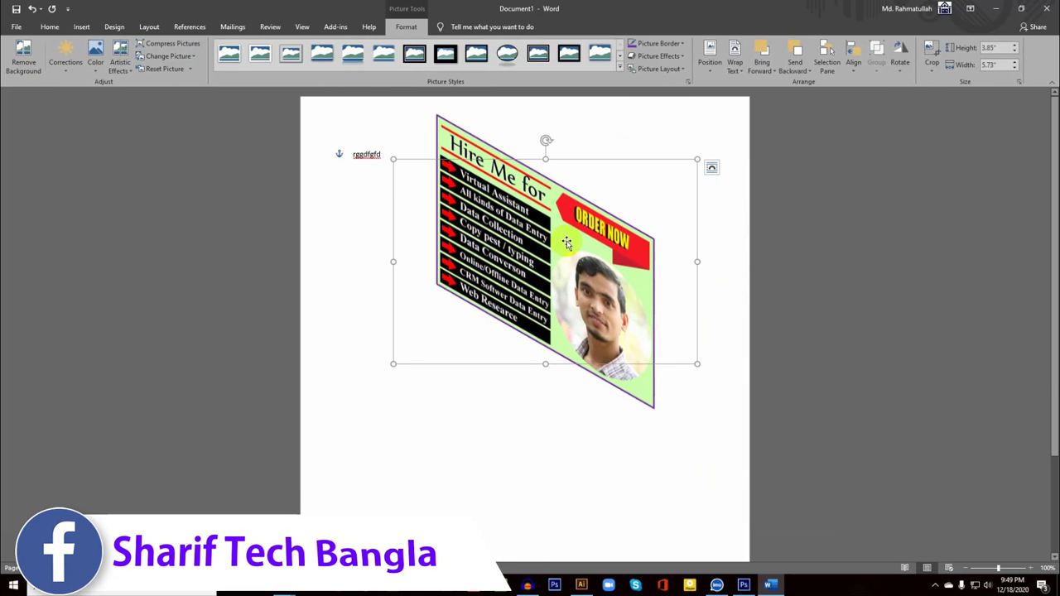
Convert the picture to the Accented Picture layout and close its text pane.
left_click(709, 66)
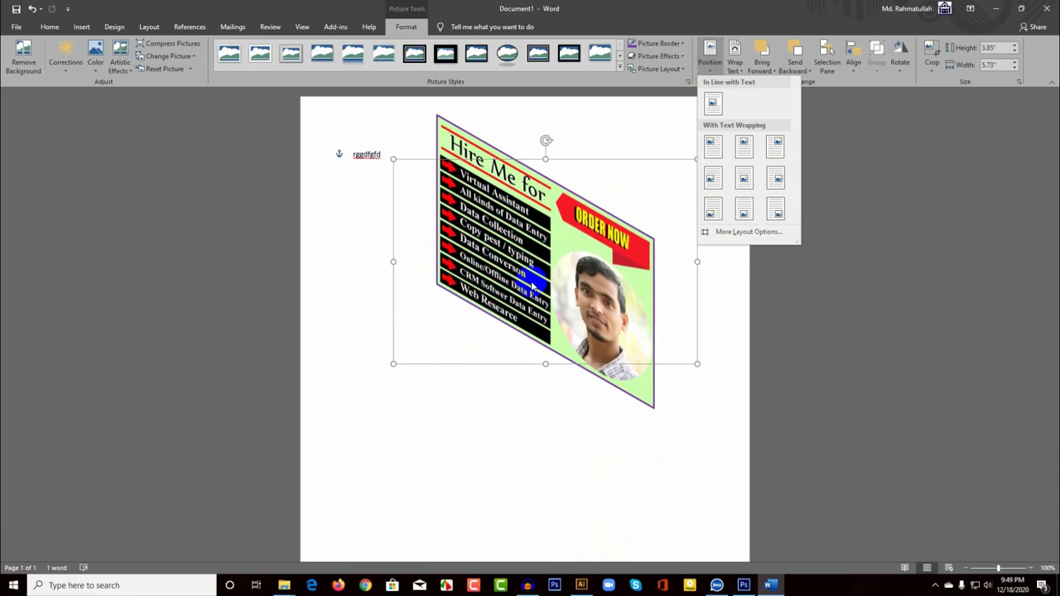
left_click(679, 68)
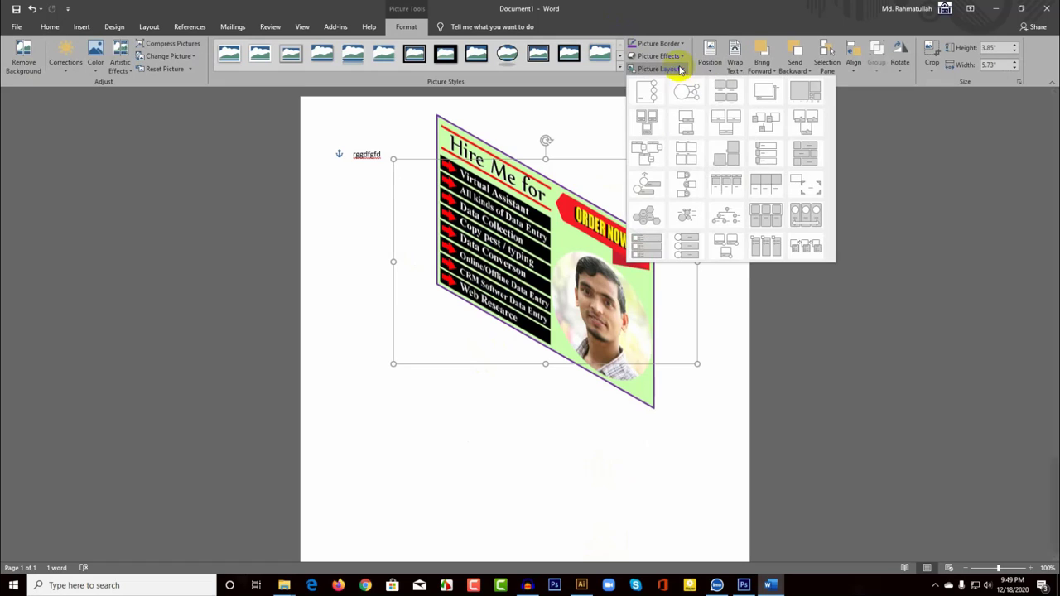
left_click(649, 89)
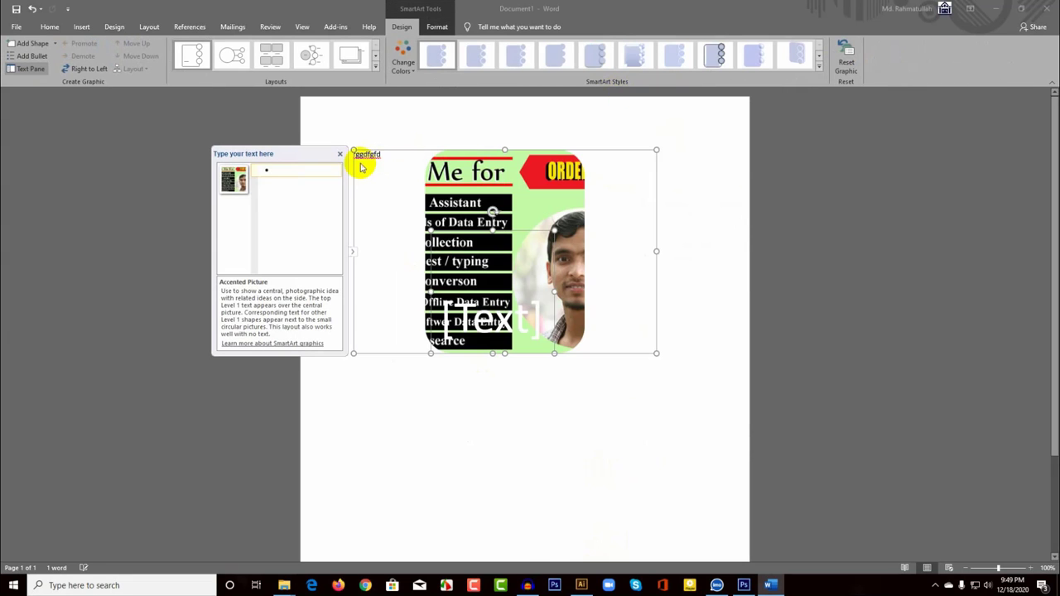
left_click(340, 154)
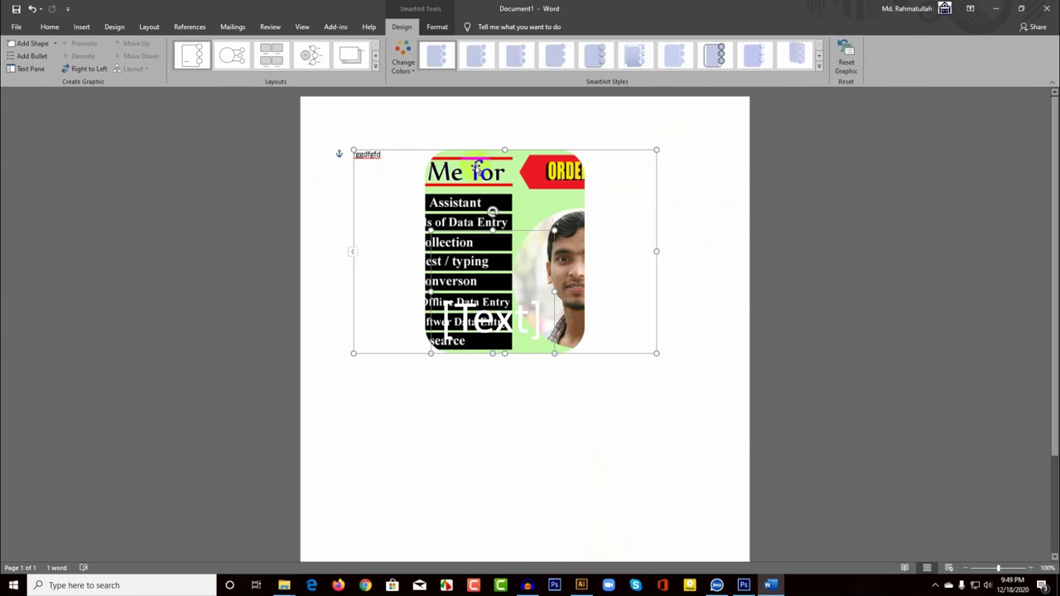
Stretch the image inside the Accented Picture graphic horizontally to the full width of the graphic's frame.
left_click(529, 184)
left_click(466, 405)
left_click(574, 251)
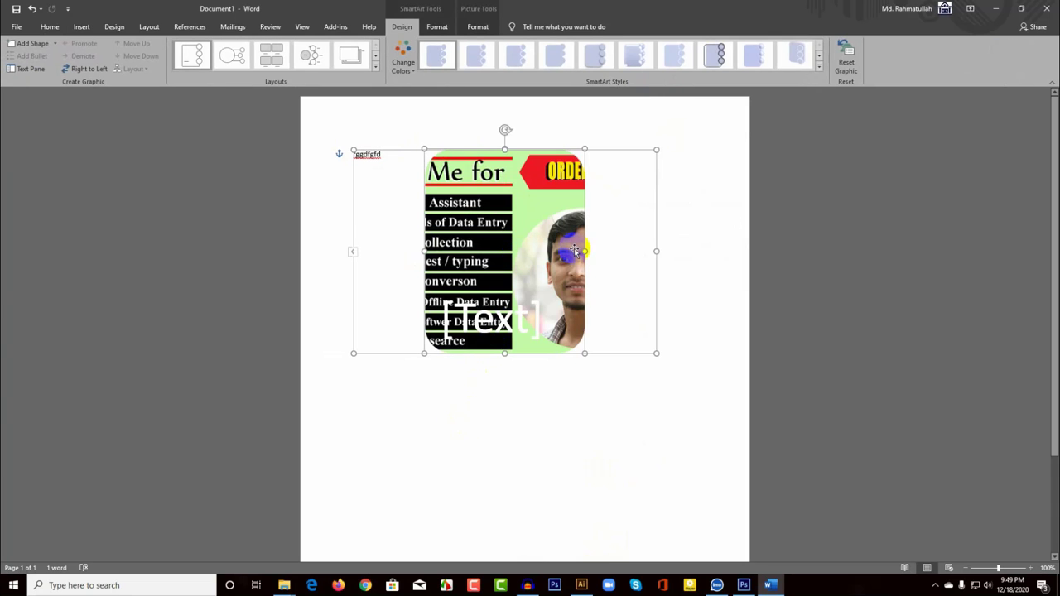
left_click_drag(588, 250, 645, 255)
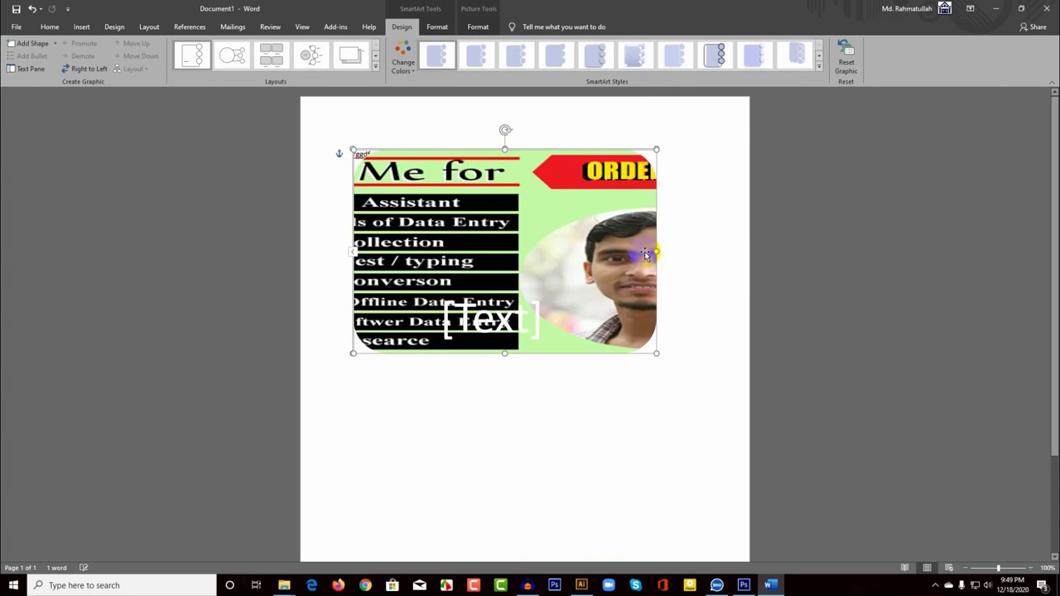
Undo the Accented Picture layout and the 3-D rotation on the picture.
right_click(517, 283)
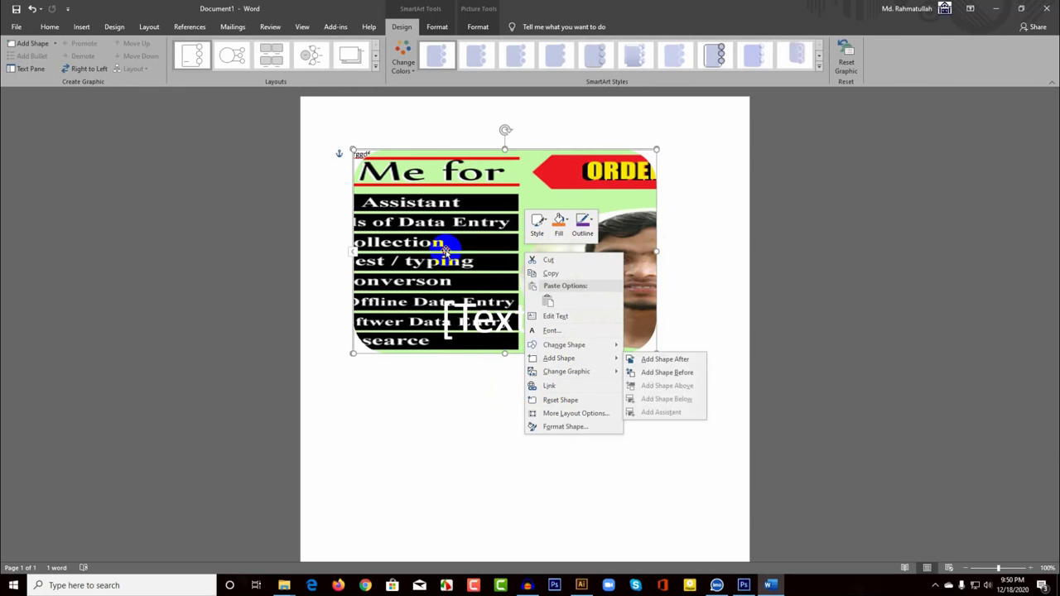
left_click(426, 371)
left_click(407, 410)
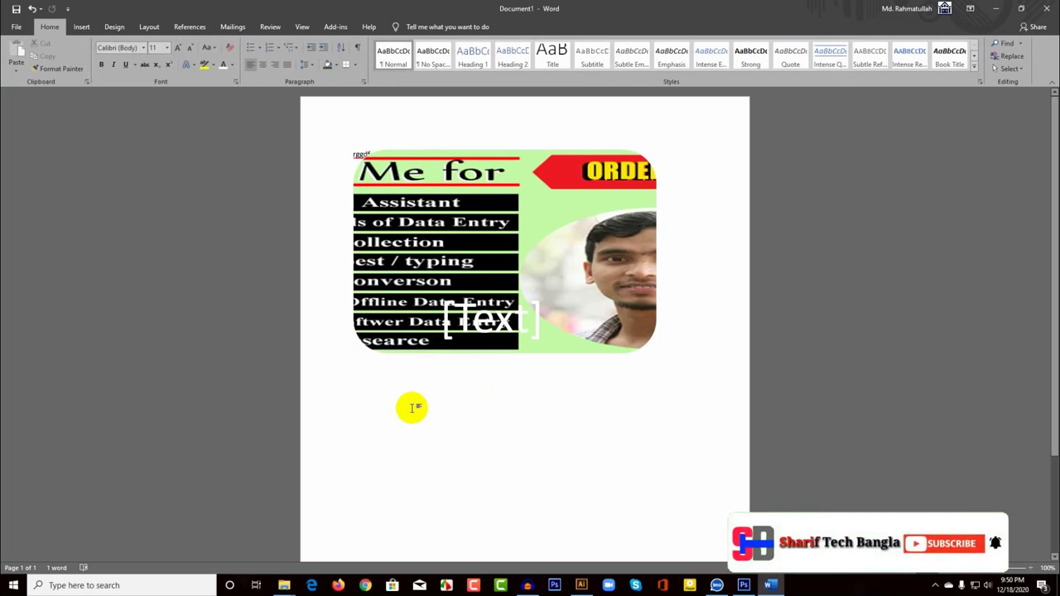
left_click(499, 288)
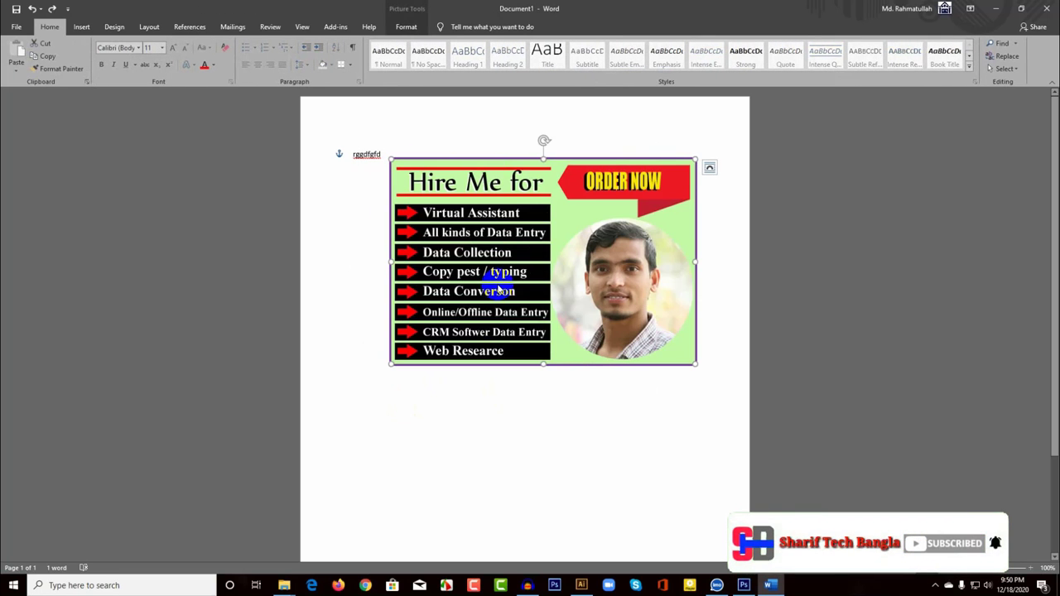
Move the picture below the text line, roughly centred across the page, and set its text wrapping to In Front of Text.
right_click(499, 288)
mouse_move(522, 457)
left_click(622, 495)
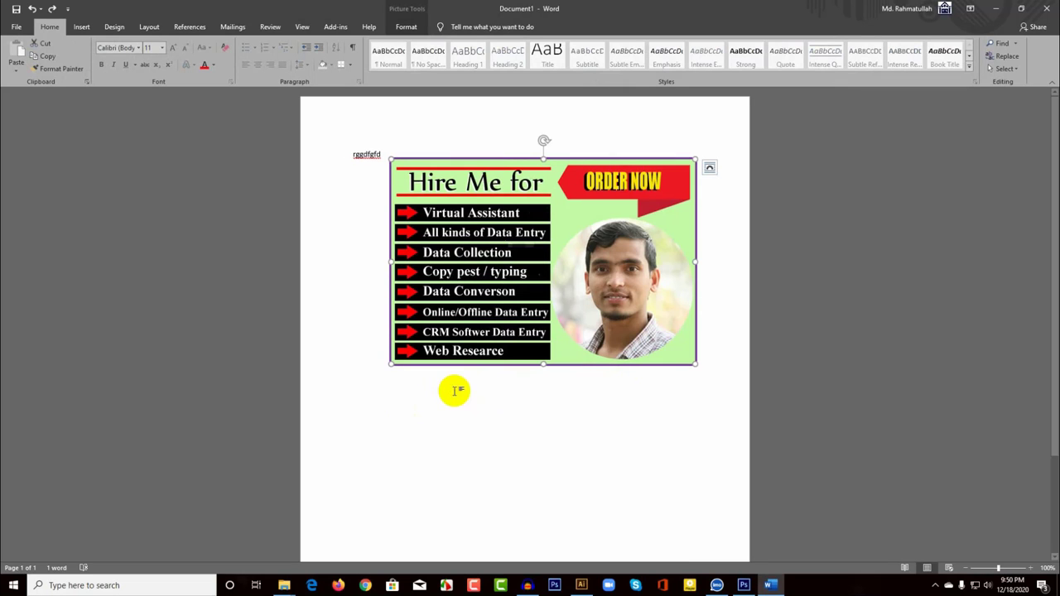
left_click_drag(611, 301, 607, 328)
left_click(406, 27)
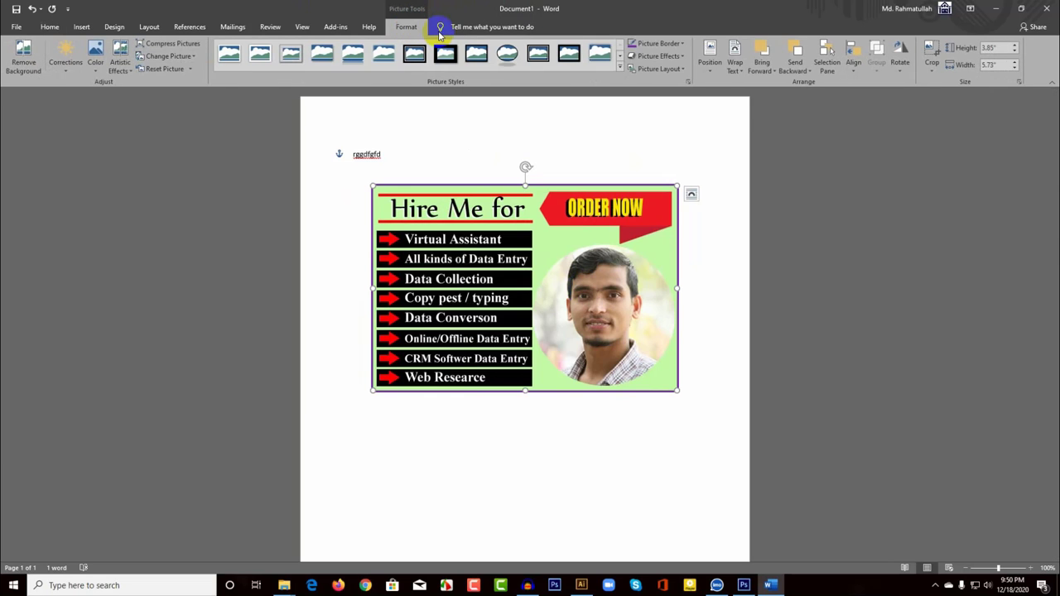
left_click(740, 68)
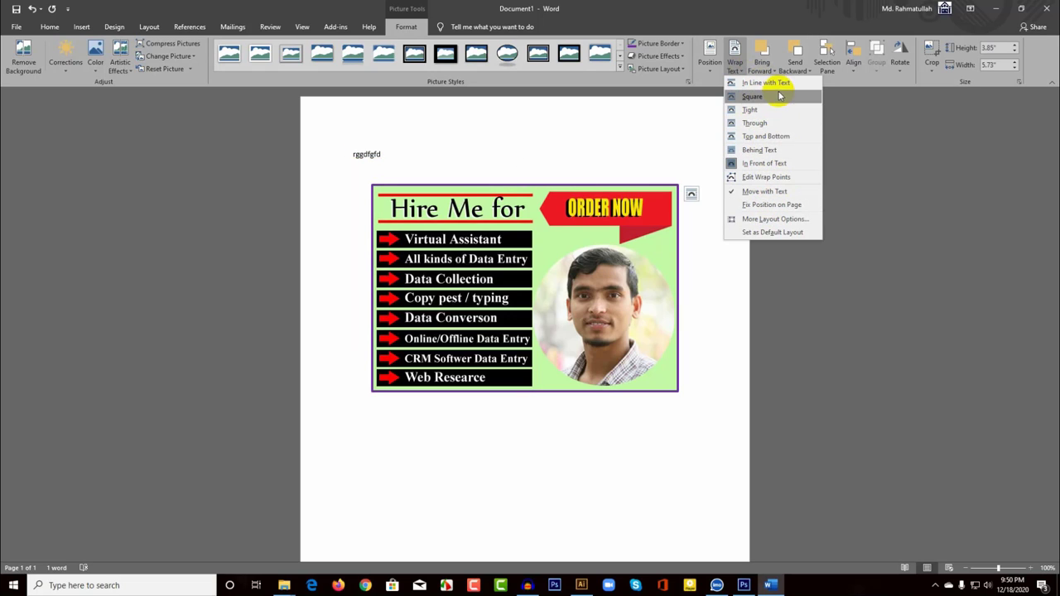
left_click(780, 163)
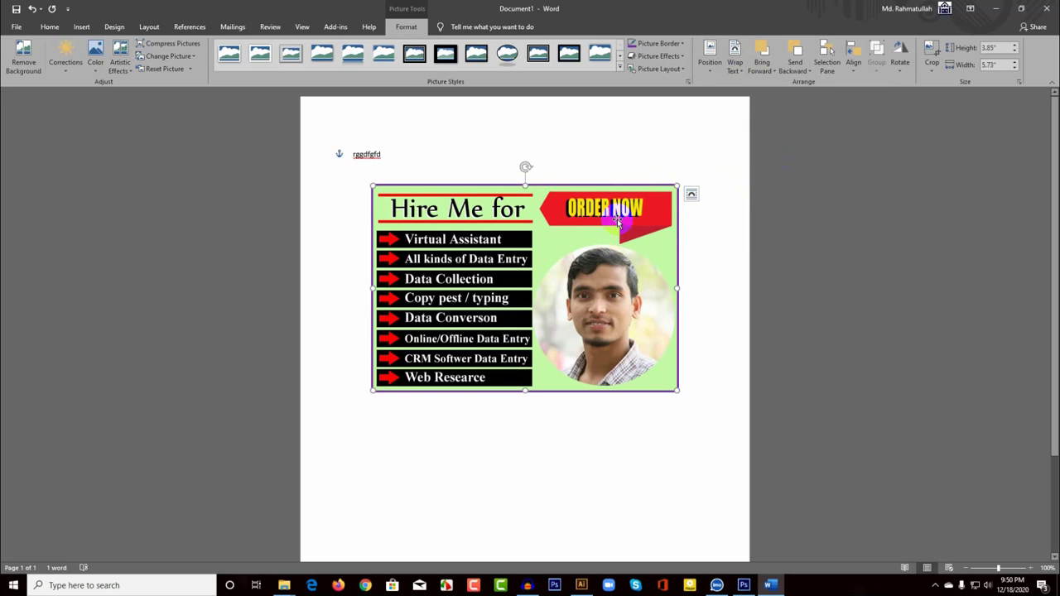
Duplicate the picture with the copy overlapping the lower half of the original, and send the lower picture to the back.
left_click_drag(617, 222, 630, 308)
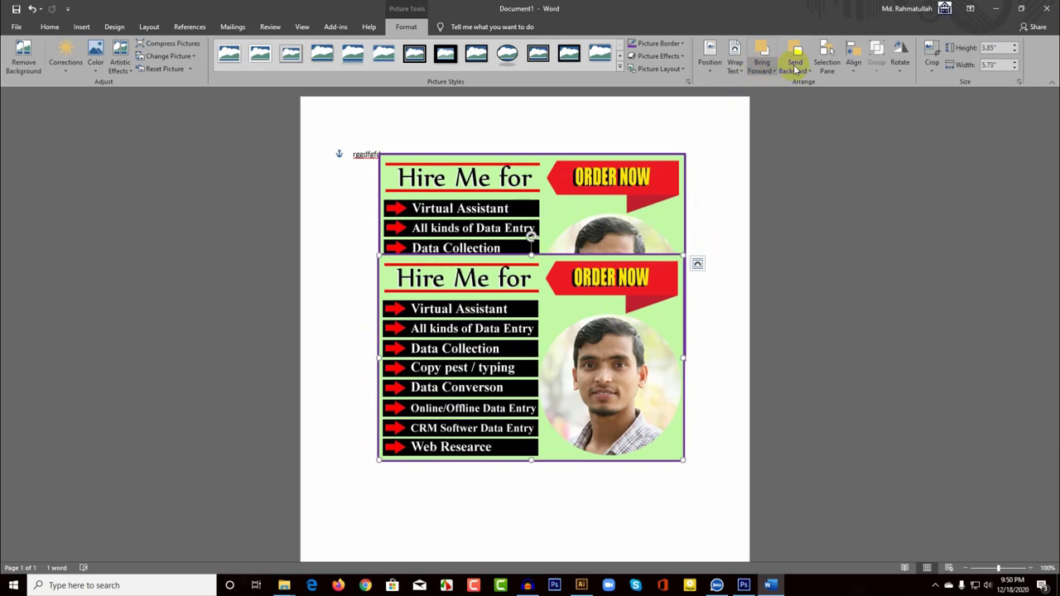
left_click(801, 73)
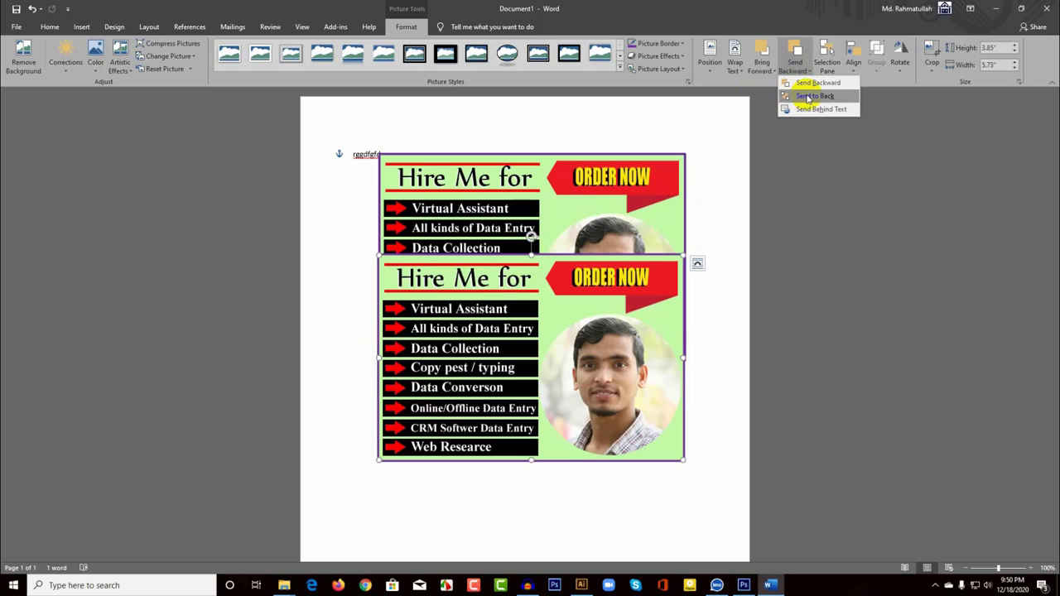
left_click(809, 98)
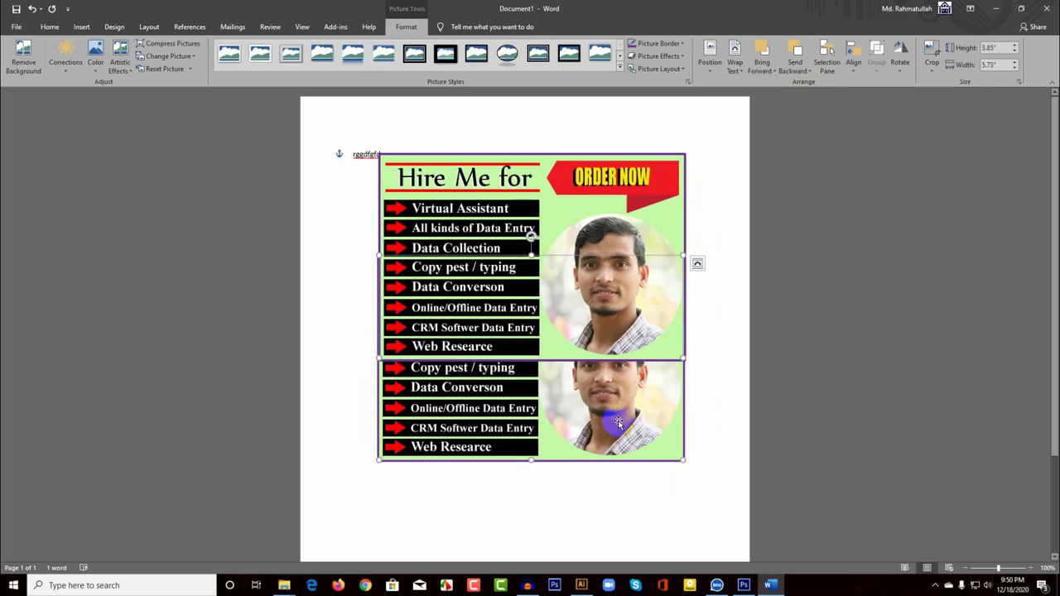
Bring the lower picture forward so it overlaps the upper one.
left_click(804, 72)
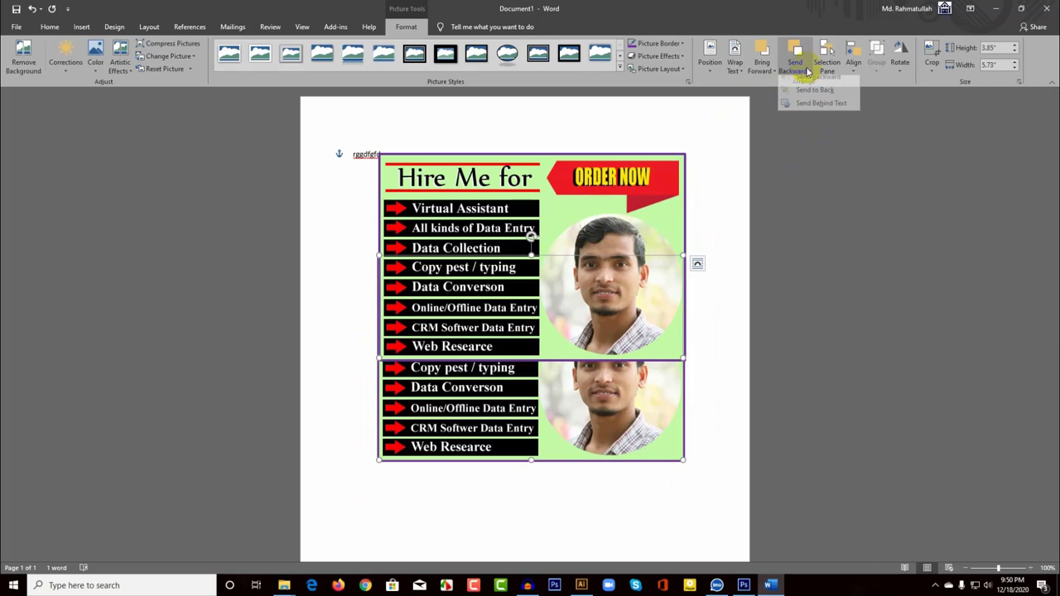
left_click(763, 70)
left_click(810, 97)
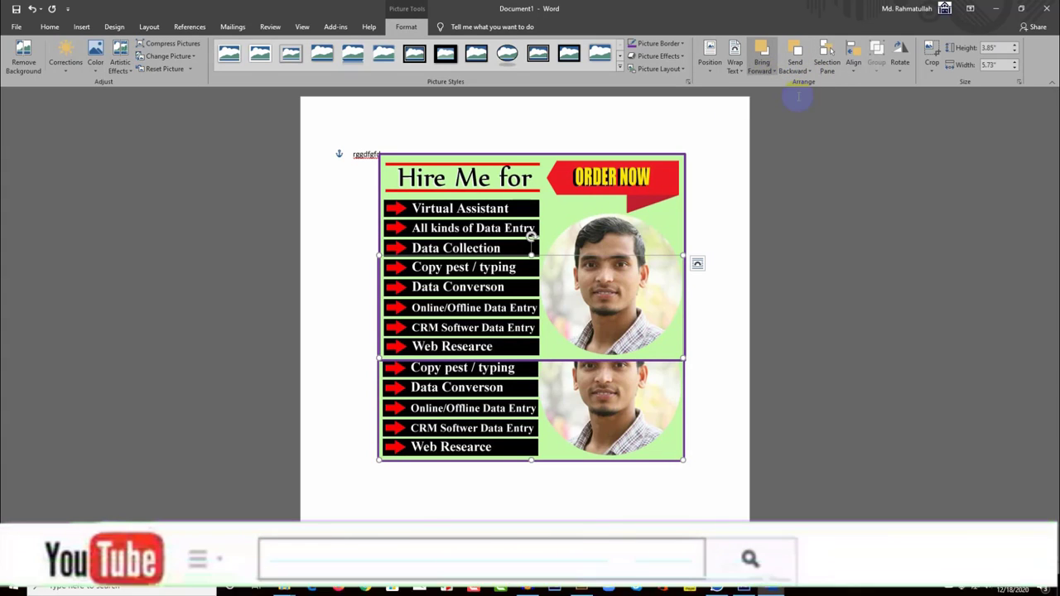
left_click(712, 308)
left_click(639, 323)
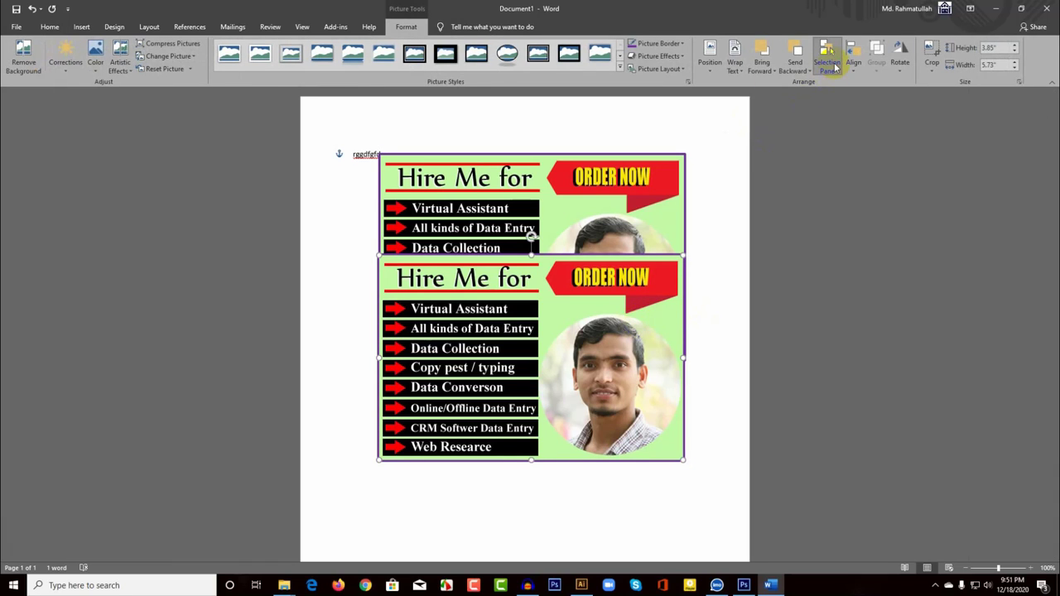
Show the Selection pane and select Picture 1, followed by Picture 3, from its list.
left_click(829, 66)
left_click(960, 149)
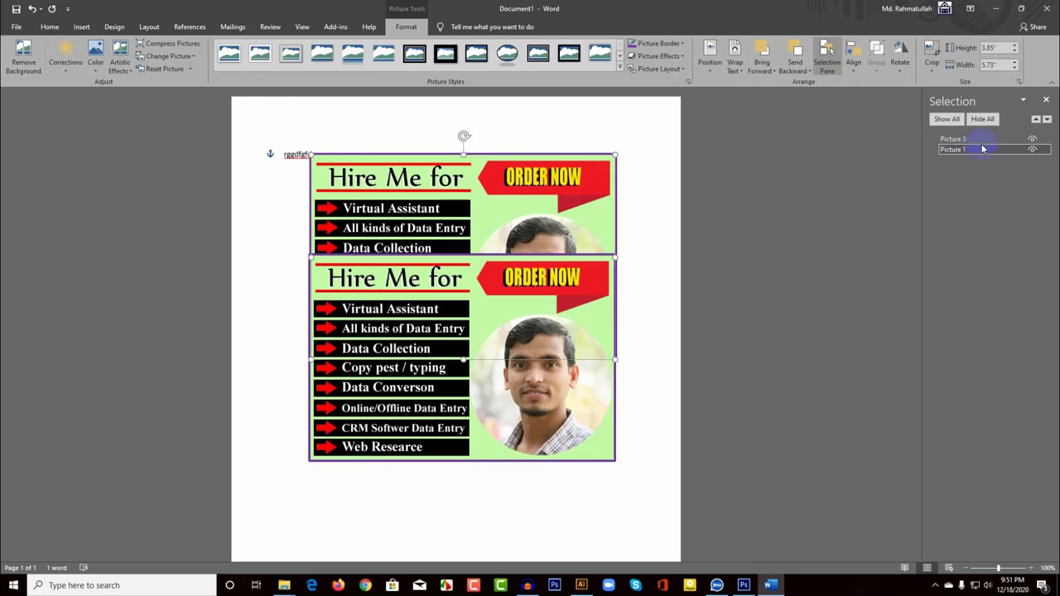
left_click(987, 141)
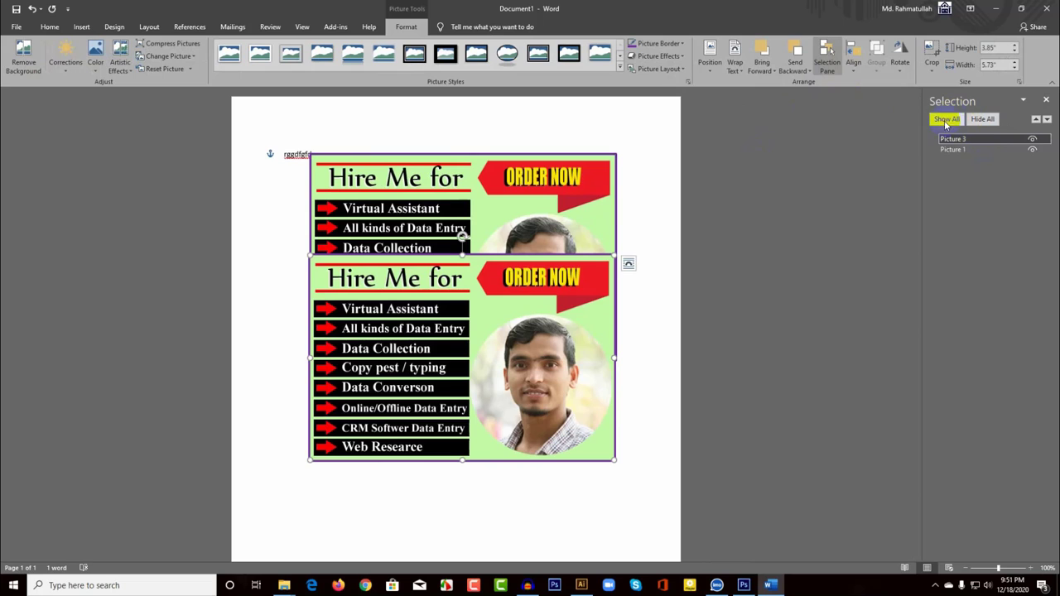
Hide all pictures, show them all again, and select the upper picture with its formatting options displayed.
left_click(980, 121)
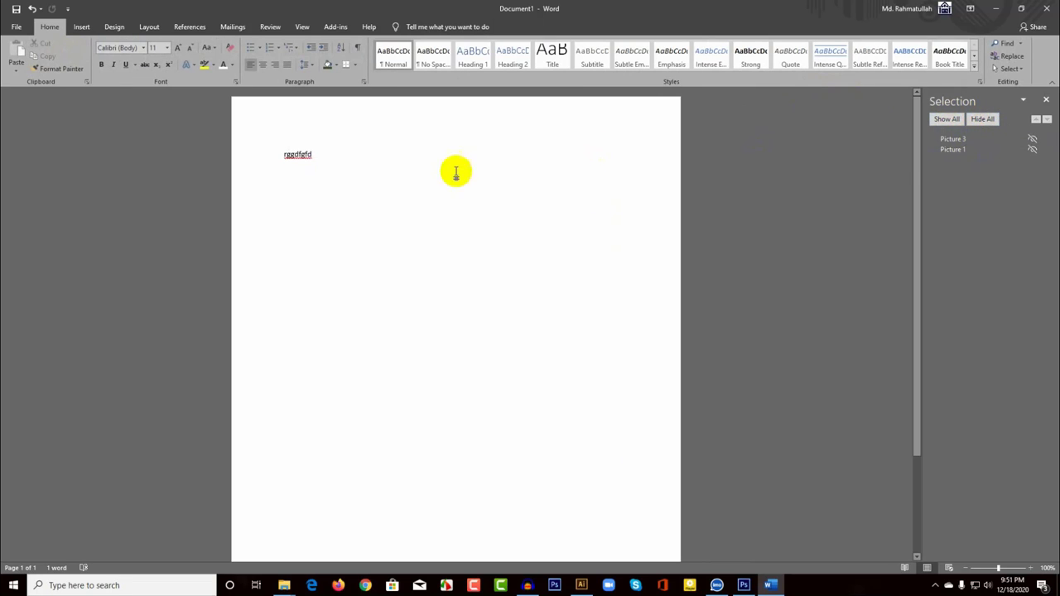
left_click(949, 120)
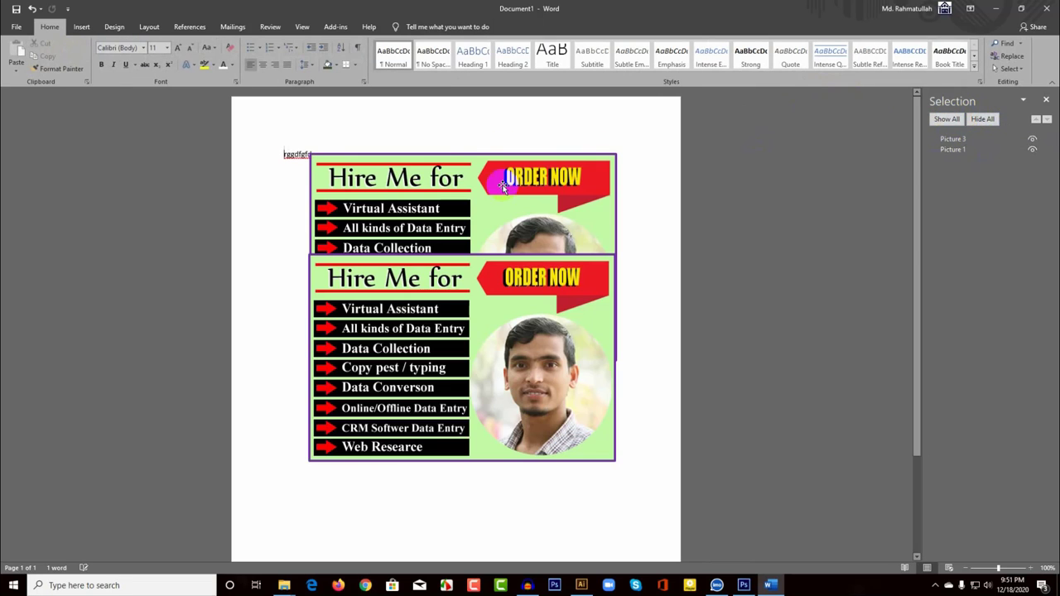
left_click(498, 229)
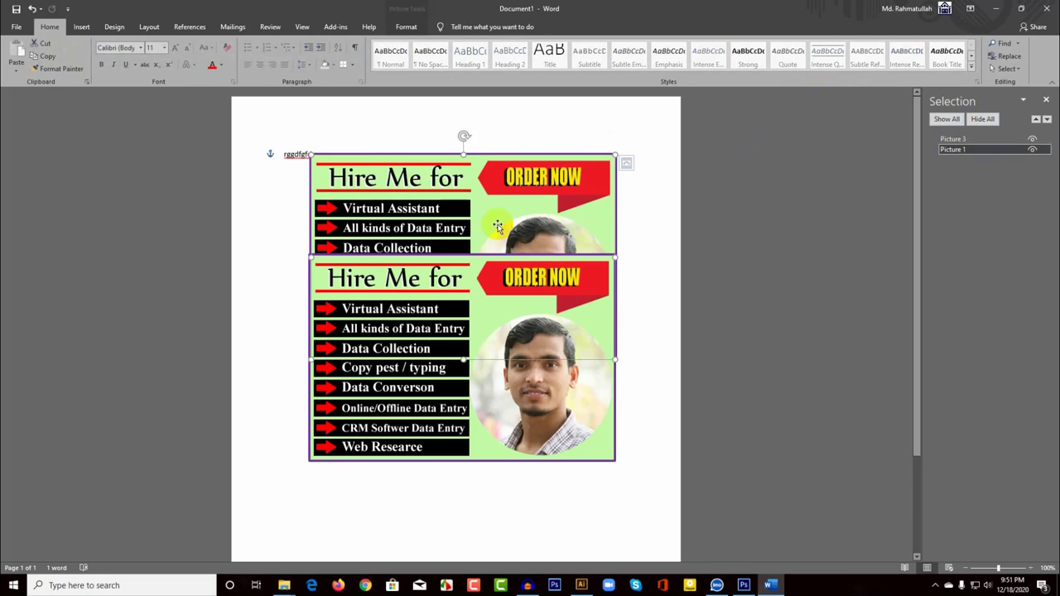
left_click(406, 27)
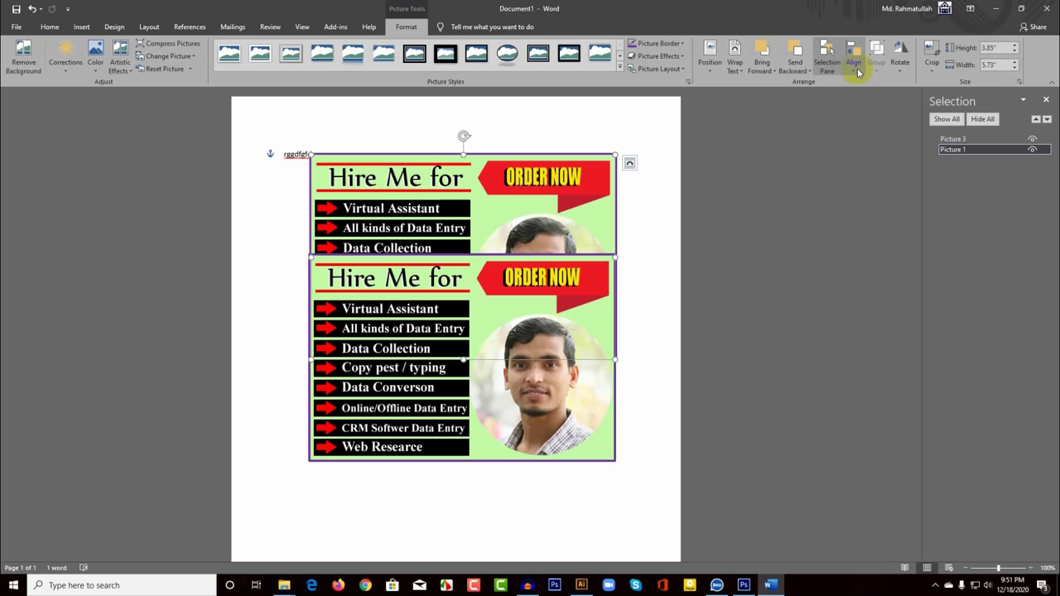
Move the lower picture down and to the right, and align both pictures with each other using Align Center.
left_click(853, 71)
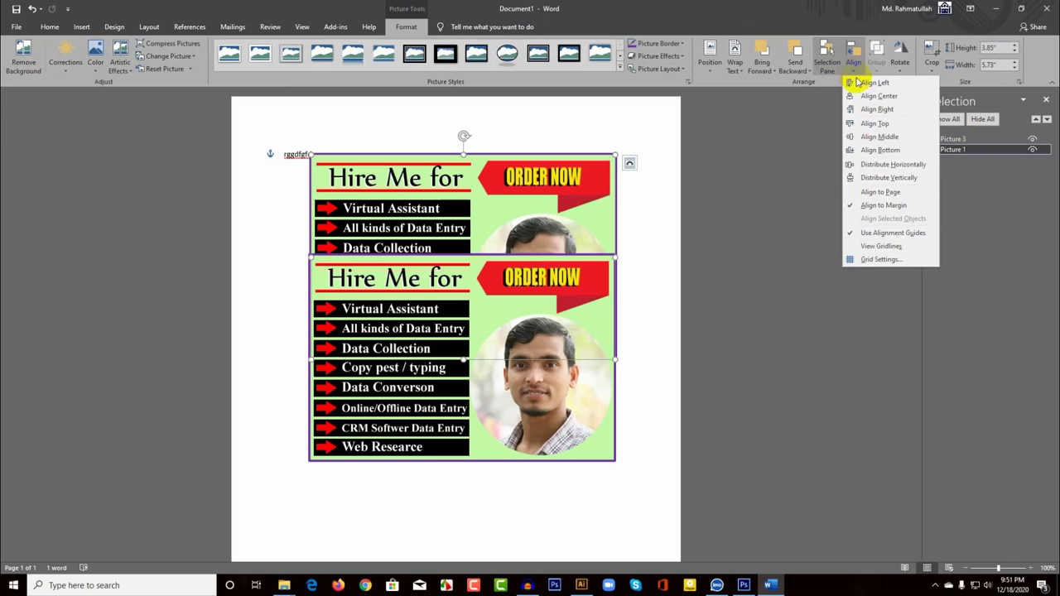
left_click(669, 224)
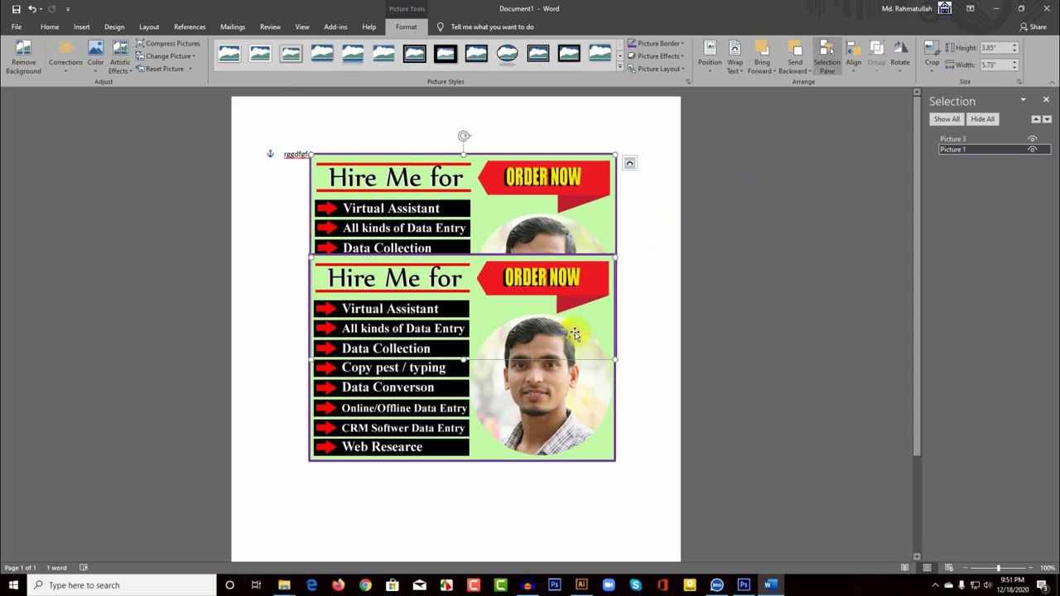
left_click_drag(563, 340, 598, 411)
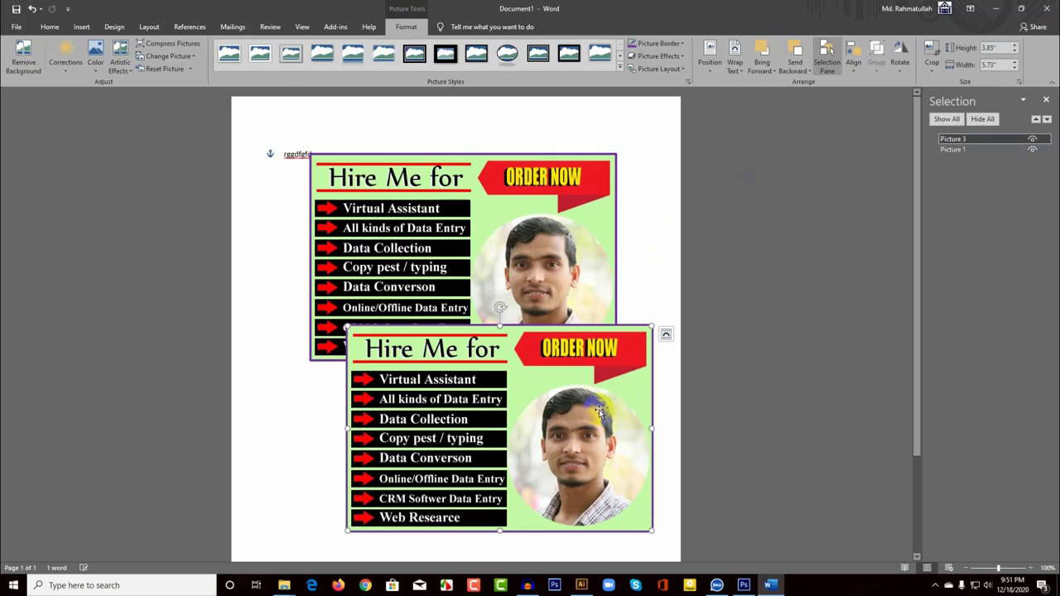
left_click(538, 263, "shift")
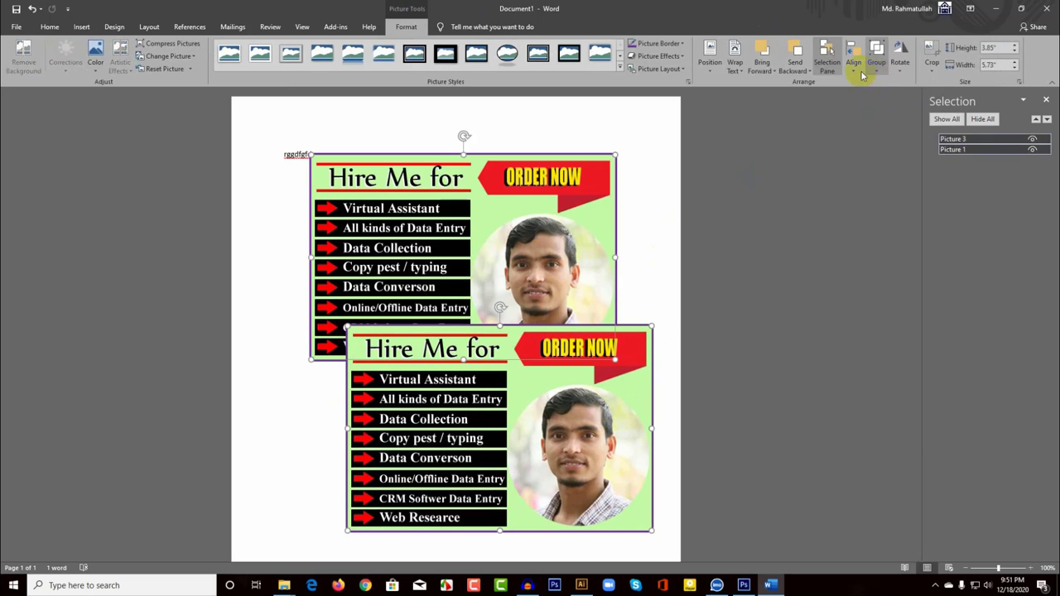
left_click(856, 66)
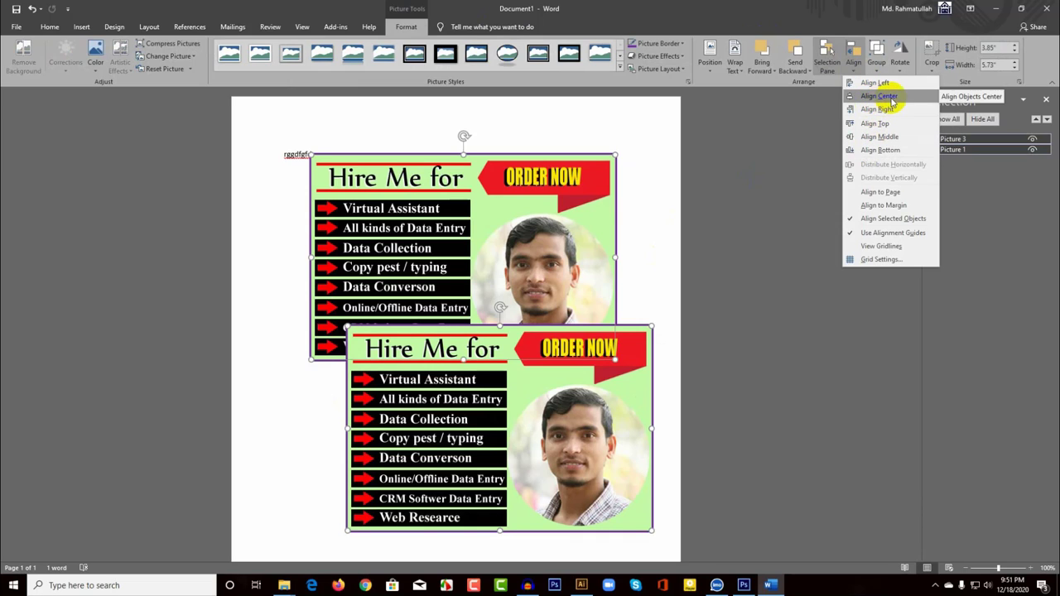
left_click(880, 96)
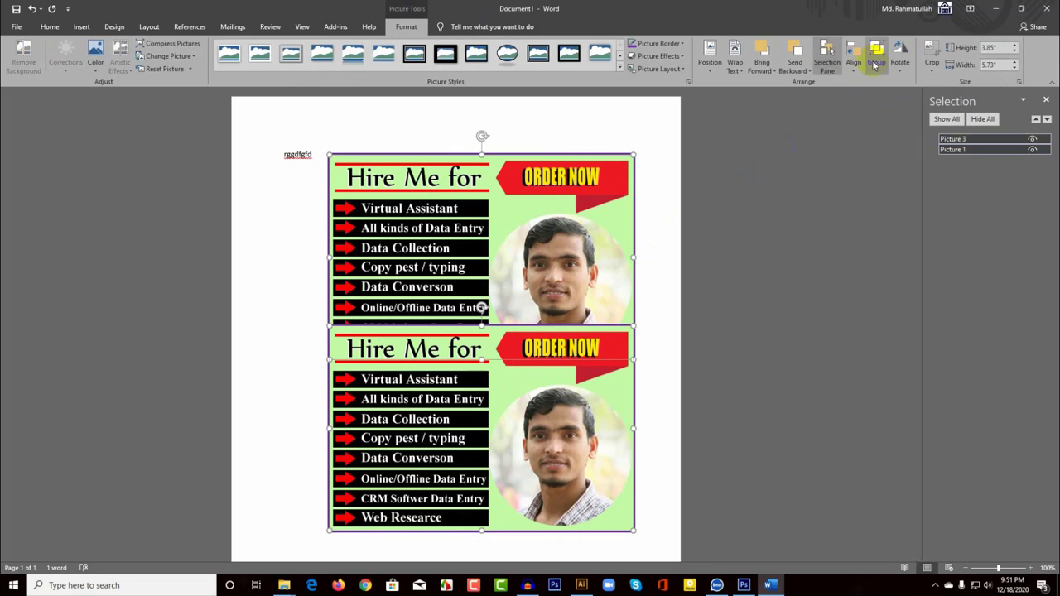
Apply Align Top to the two selected pictures, followed by Align Bottom.
left_click(857, 66)
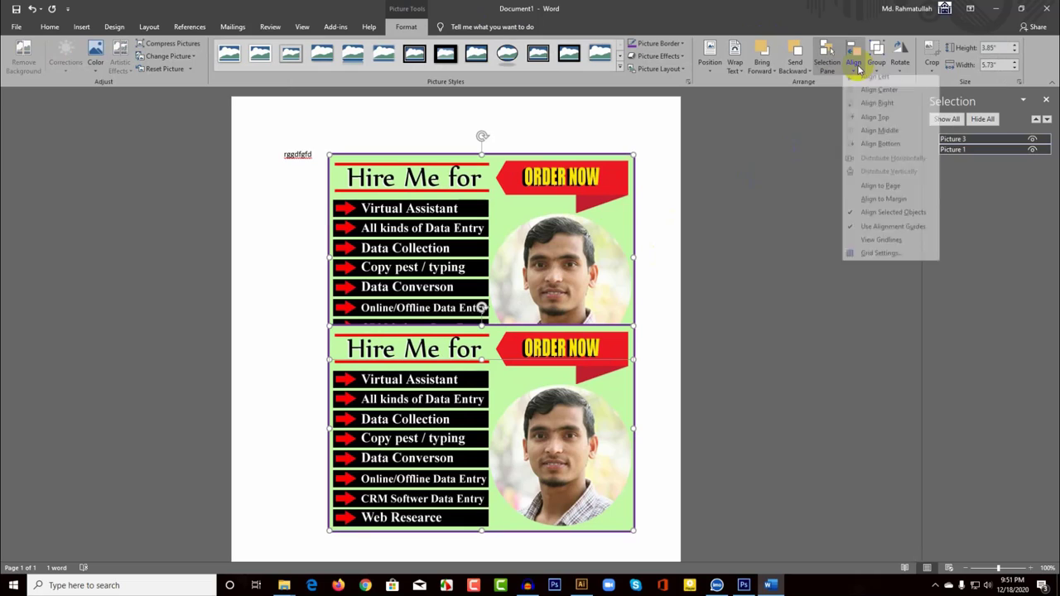
left_click(878, 124)
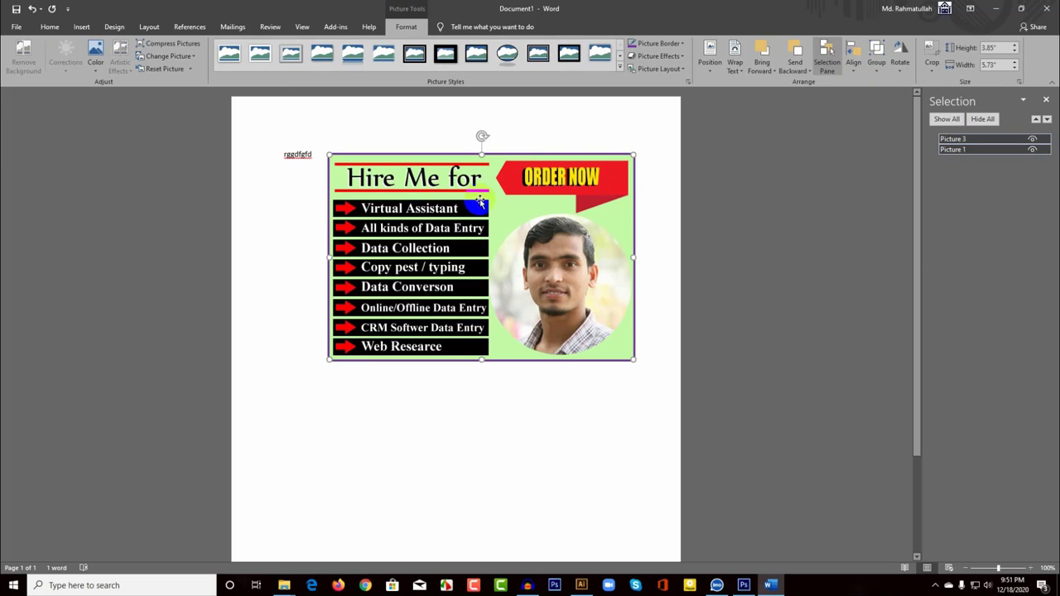
left_click(853, 66)
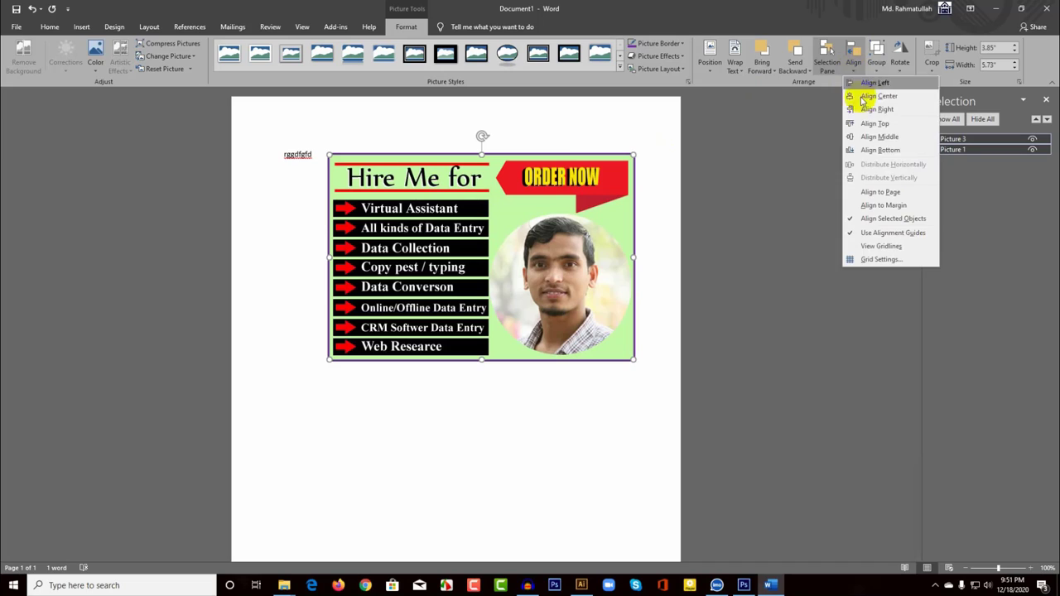
left_click(876, 147)
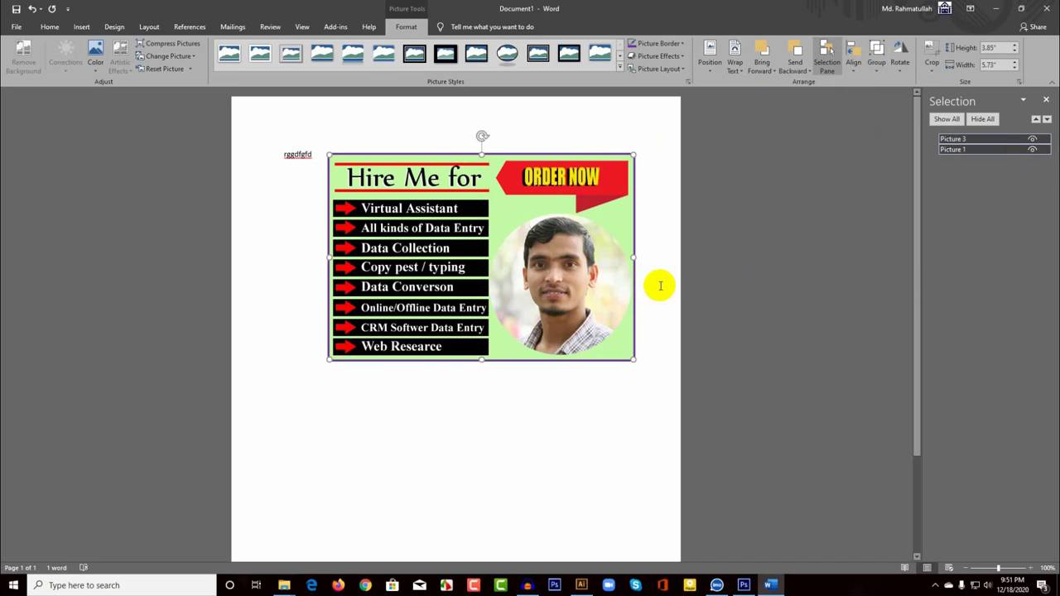
Shift the stacked pictures slightly downward and apply Align Center and Align Middle to them.
mouse_move(578, 304)
left_mouse_down()
mouse_move(568, 376)
mouse_move(579, 308)
left_mouse_up()
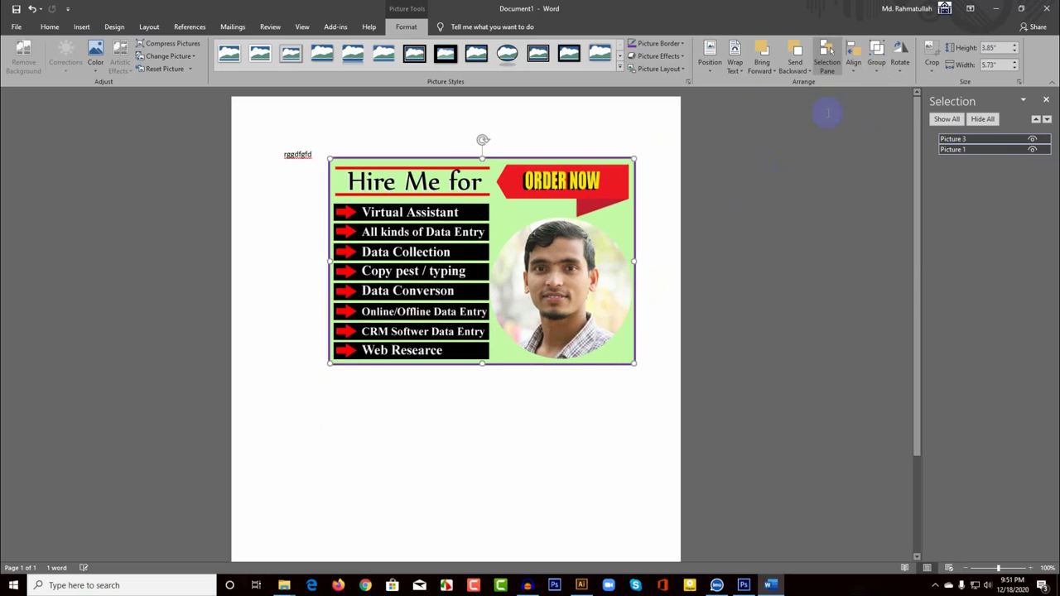
left_click(858, 73)
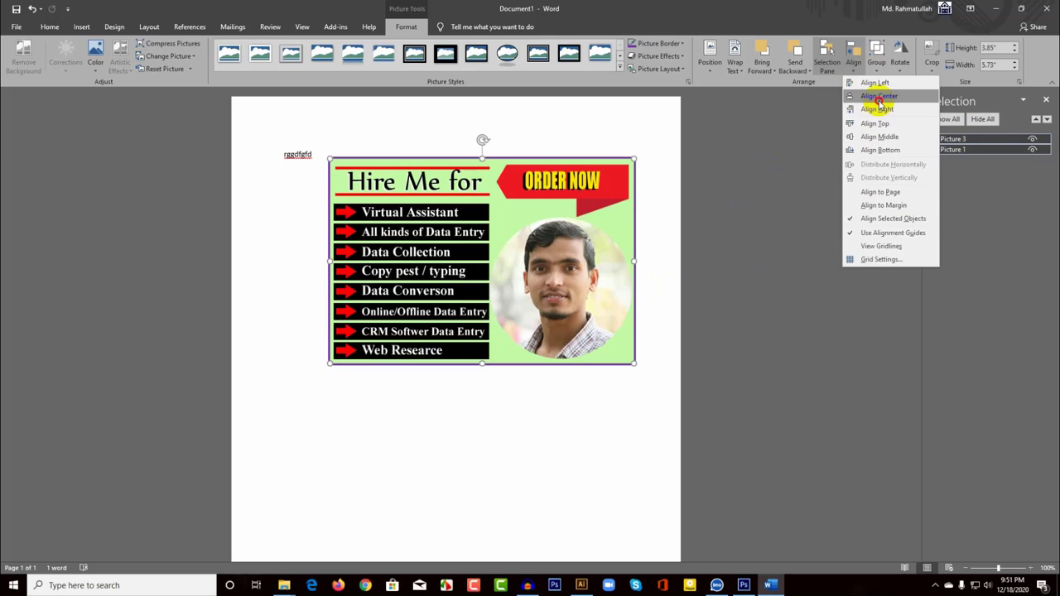
left_click(879, 98)
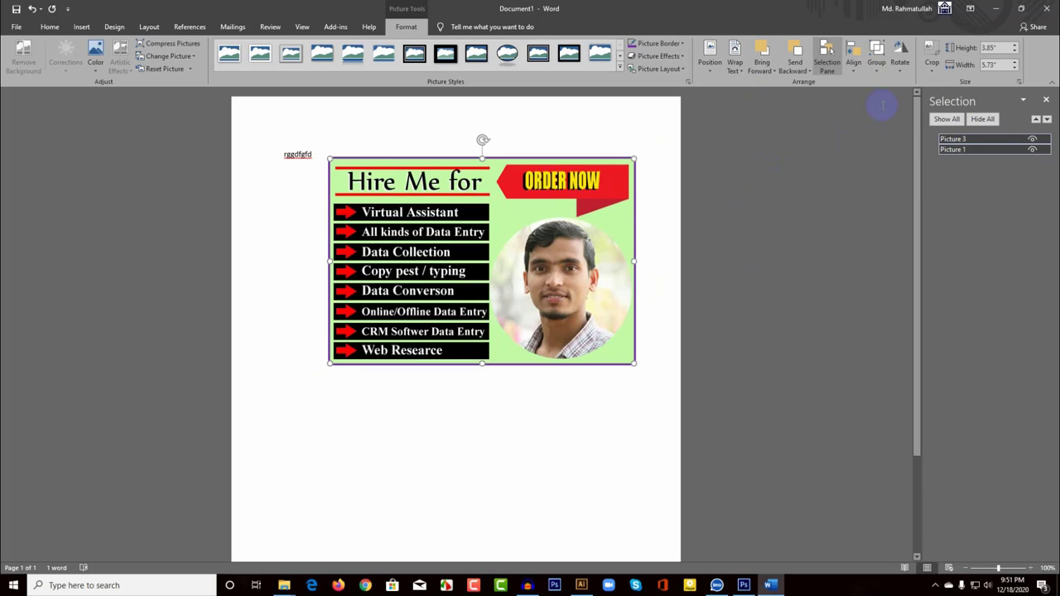
left_click(856, 67)
left_click(880, 137)
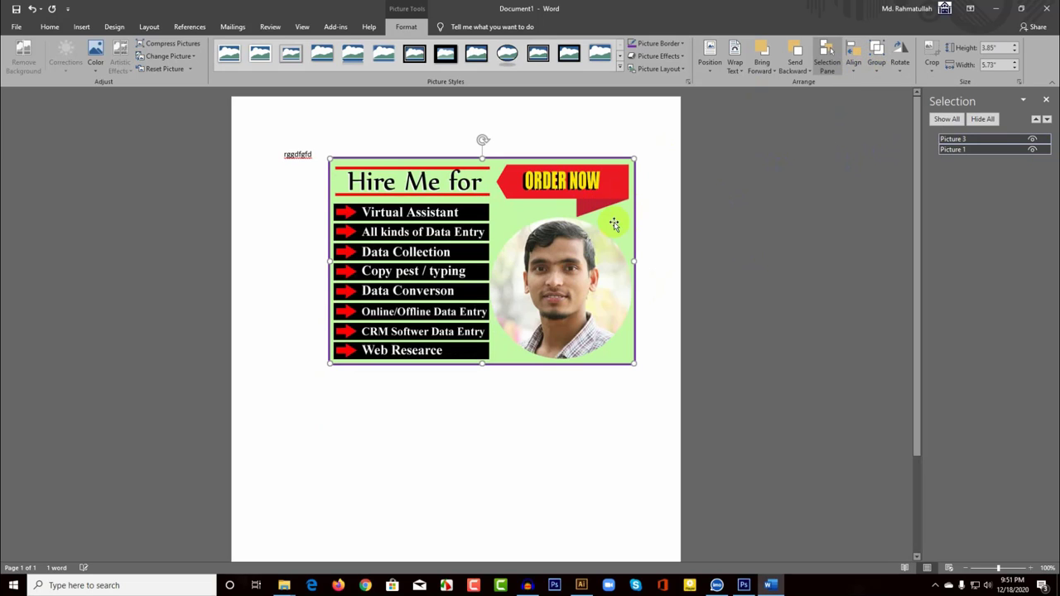
Undo the recent moves and vertical alignments back to the centre-aligned arrangement with one picture below the other.
right_click(588, 240)
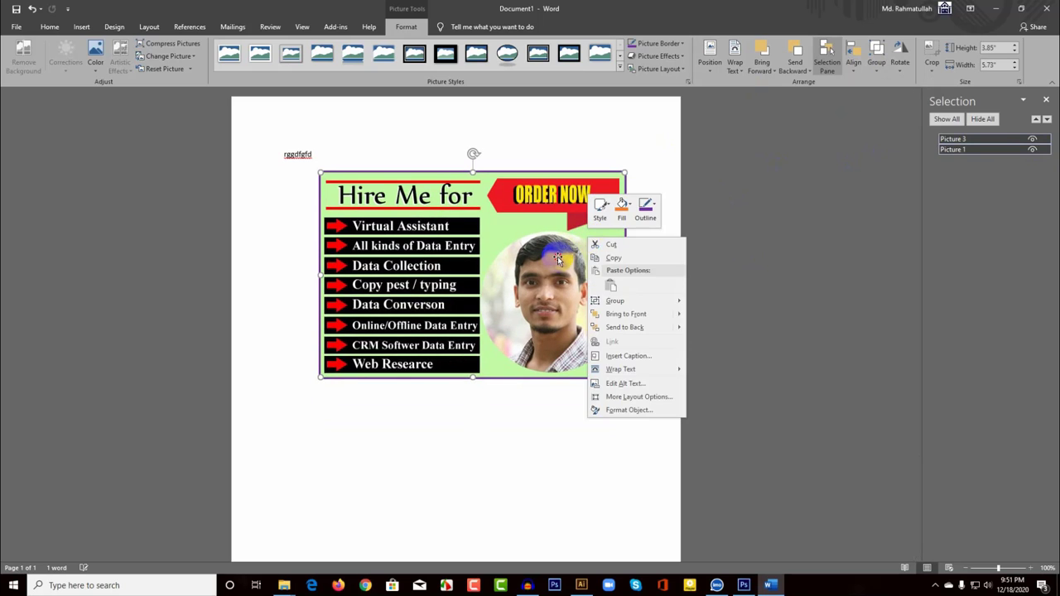
left_click(569, 284)
key("Up")
key("Up")
key("Right")
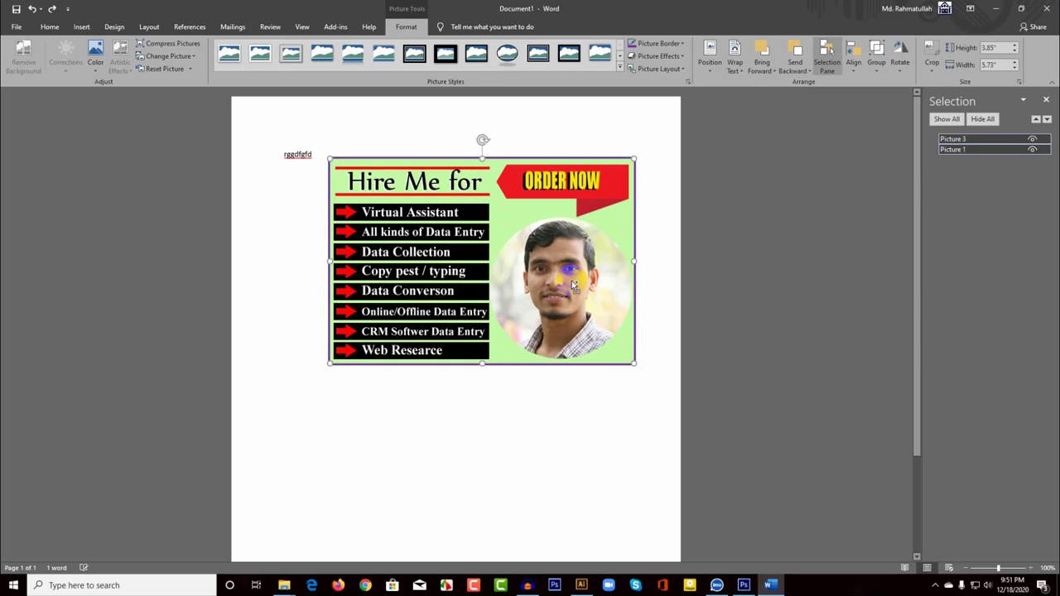
key("ctrl+v")
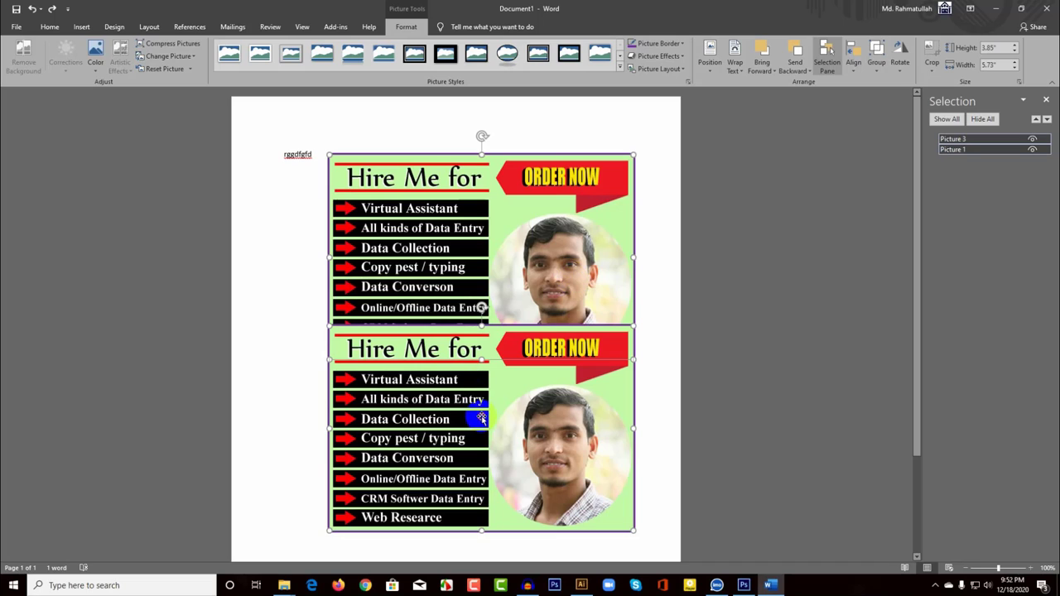
Move both pictures up the page together, and reposition the lower one over the bottom edge of the upper one.
left_click(853, 66)
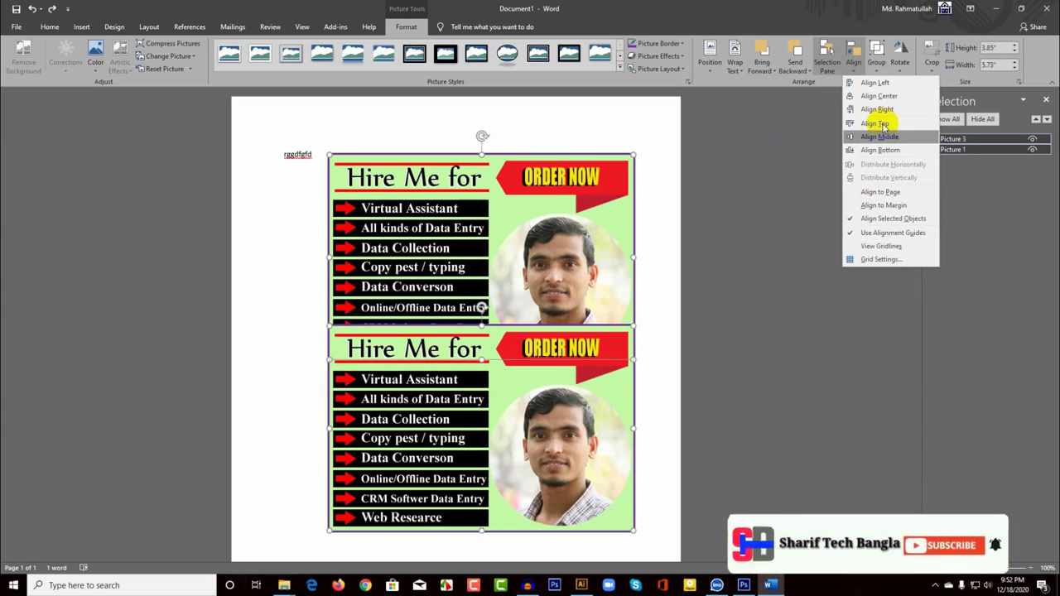
left_click(516, 238)
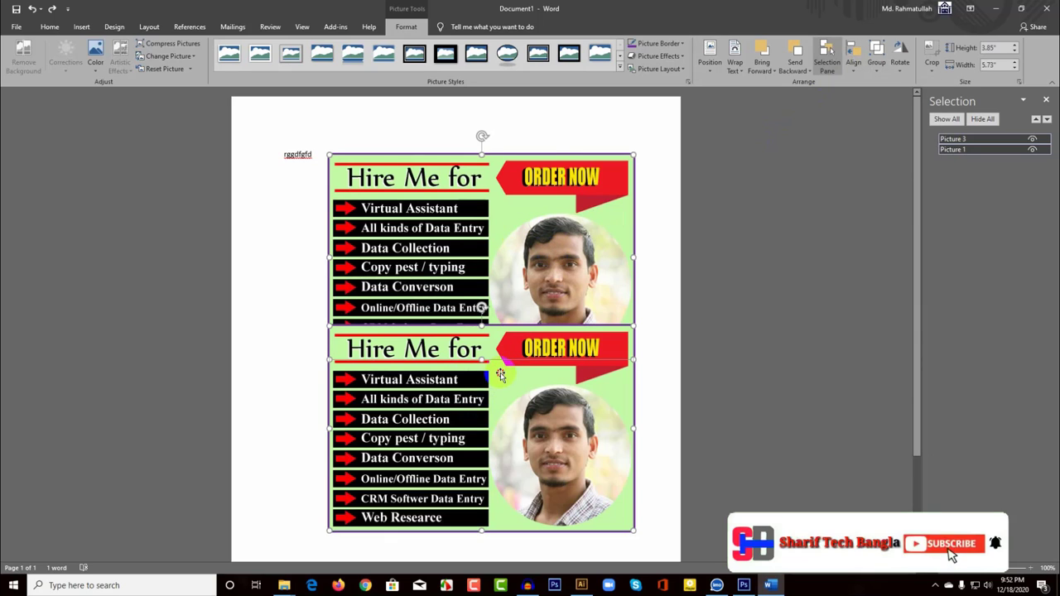
left_click_drag(427, 399, 415, 356)
left_click(671, 276)
left_click_drag(572, 313, 557, 339)
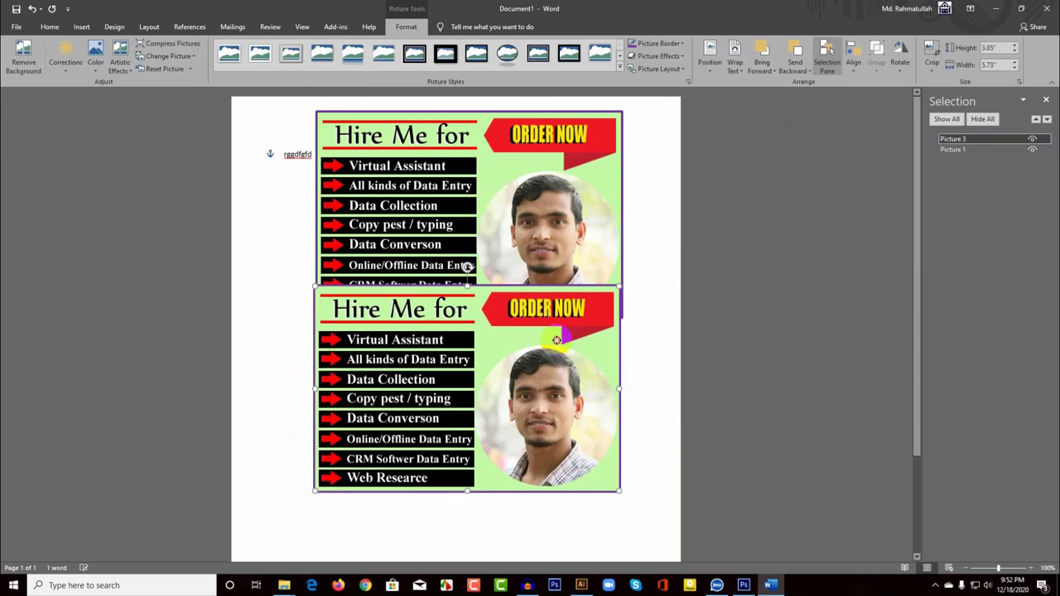
Group the two pictures and move the group slightly down the page.
left_click(553, 261, "ctrl")
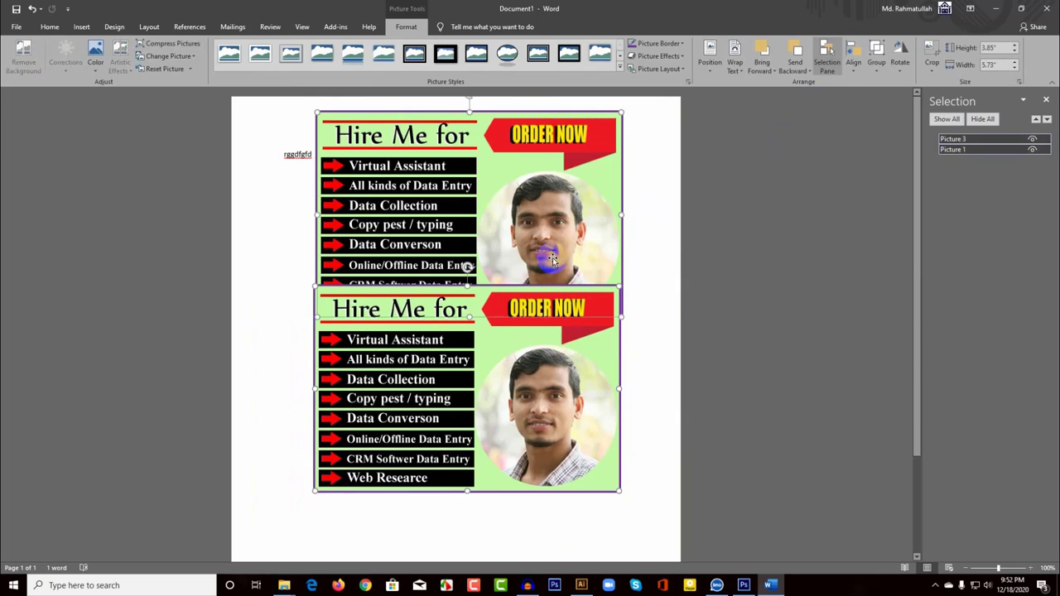
left_click(878, 72)
left_click(891, 86)
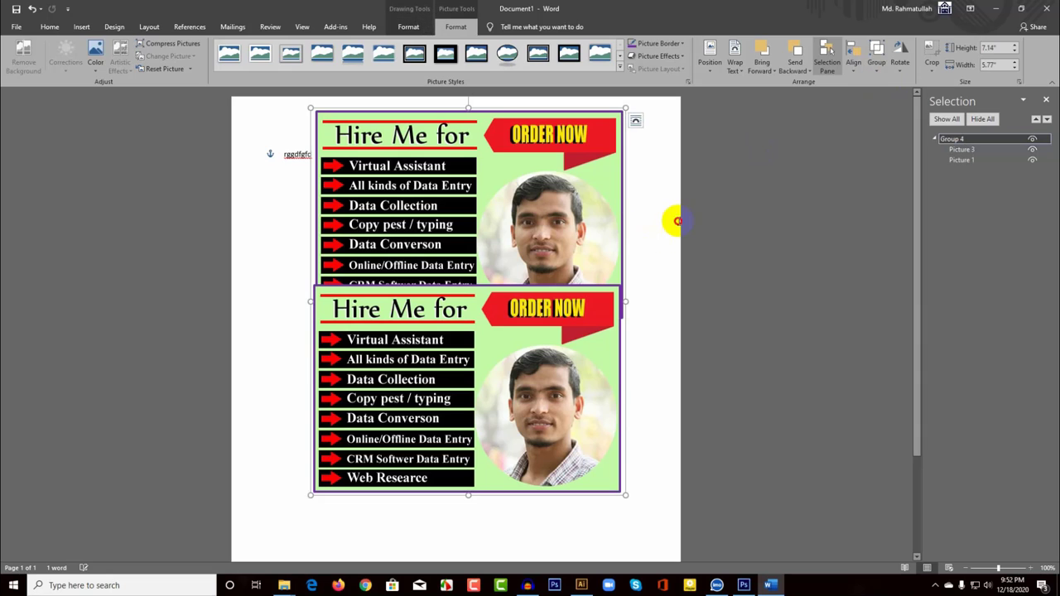
left_click(508, 260)
mouse_move(528, 284)
left_mouse_down()
mouse_move(620, 318)
mouse_move(460, 290)
mouse_move(533, 300)
left_mouse_up()
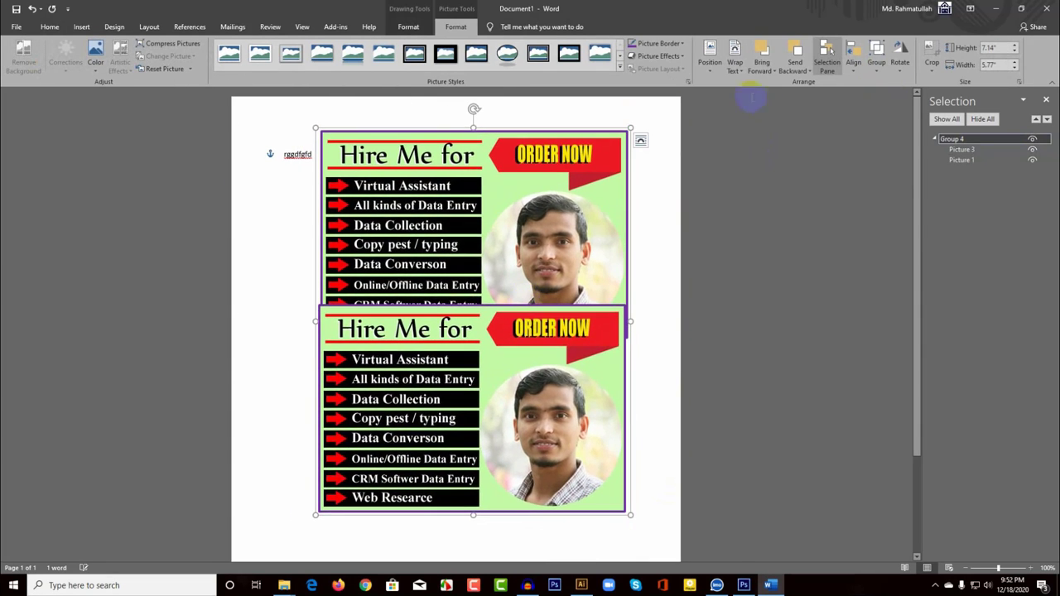
Ungroup the pictures and move them apart vertically so a gap separates them.
left_click(879, 73)
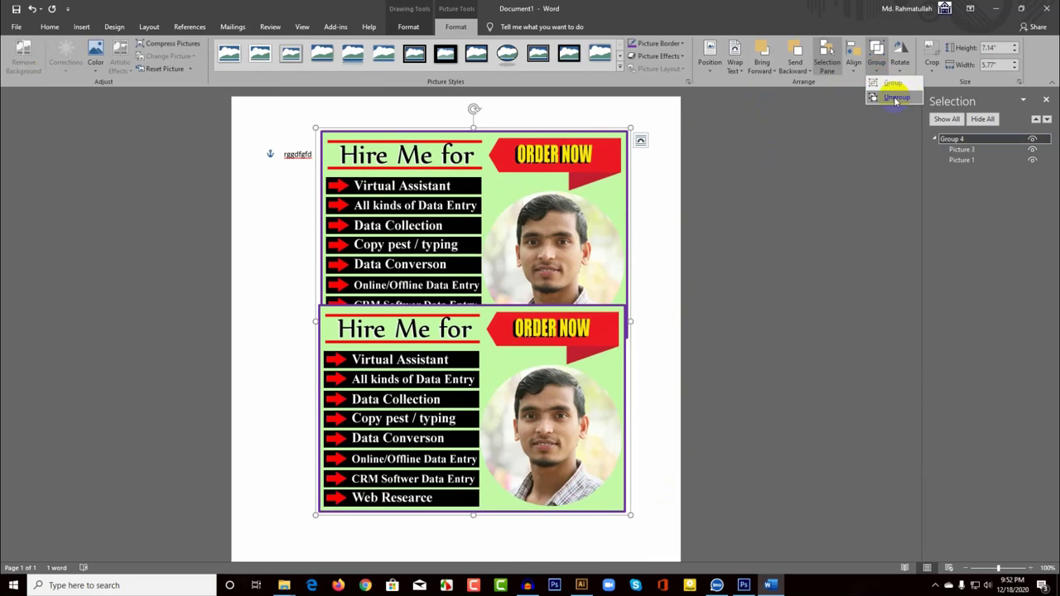
left_click(894, 96)
left_click(661, 286)
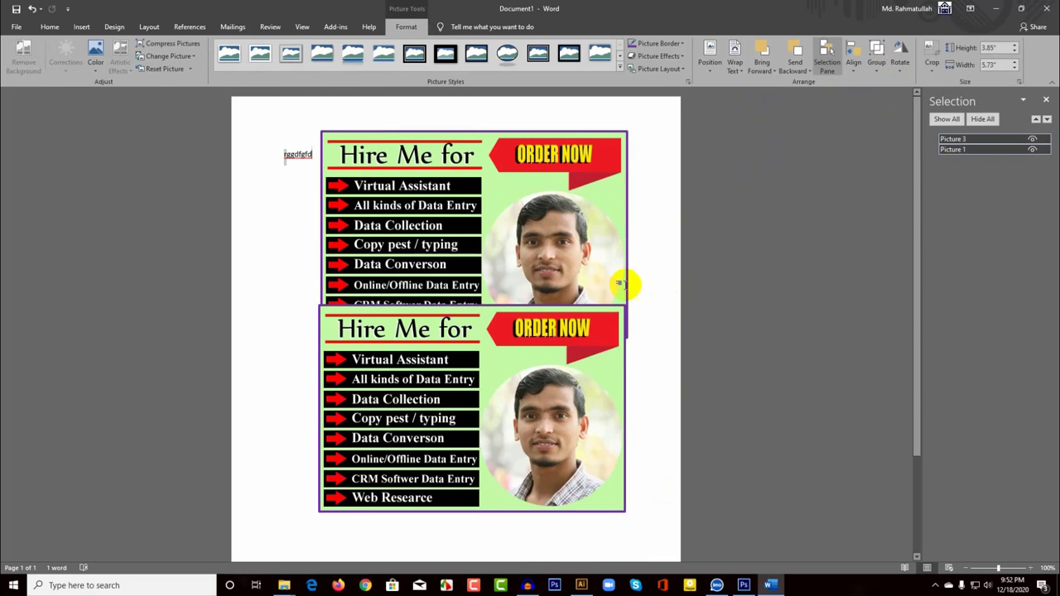
left_click_drag(605, 232, 587, 196)
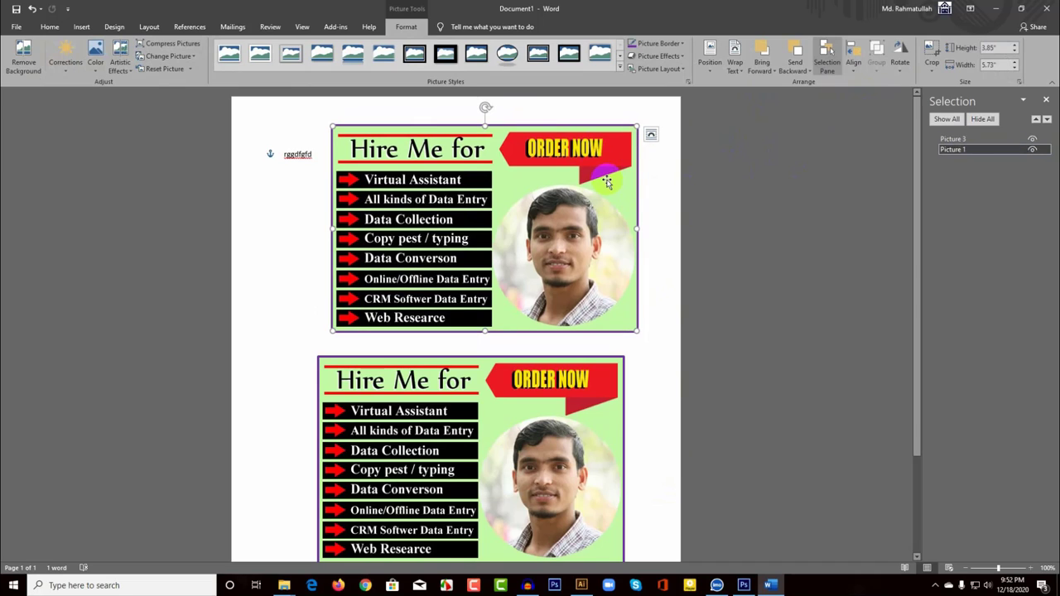
Crop the upper picture to its portrait area, about 3.12" high and 2.72" wide, and reselect it.
left_click(933, 71)
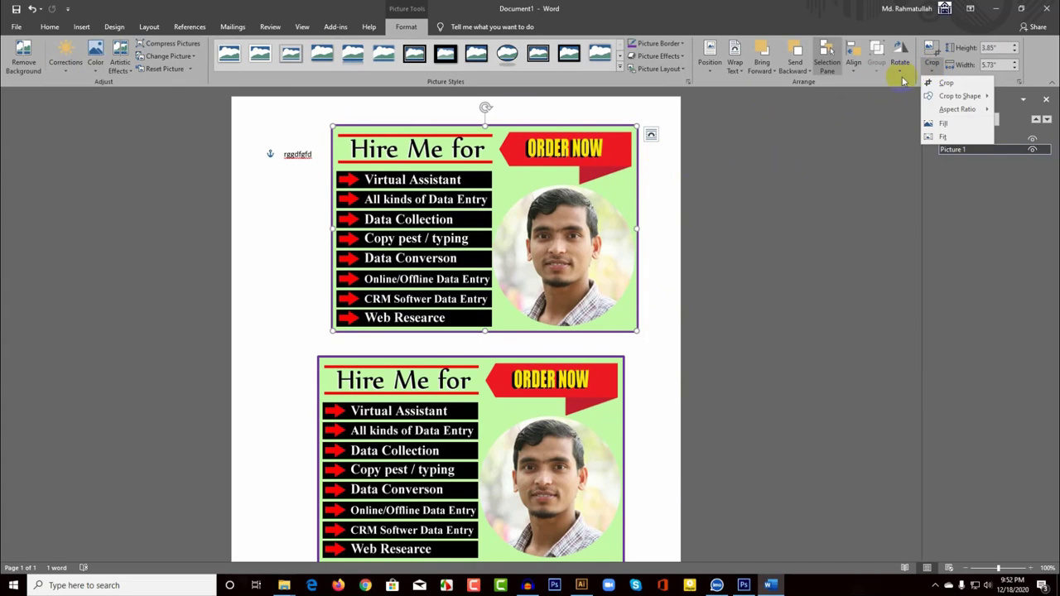
mouse_move(961, 97)
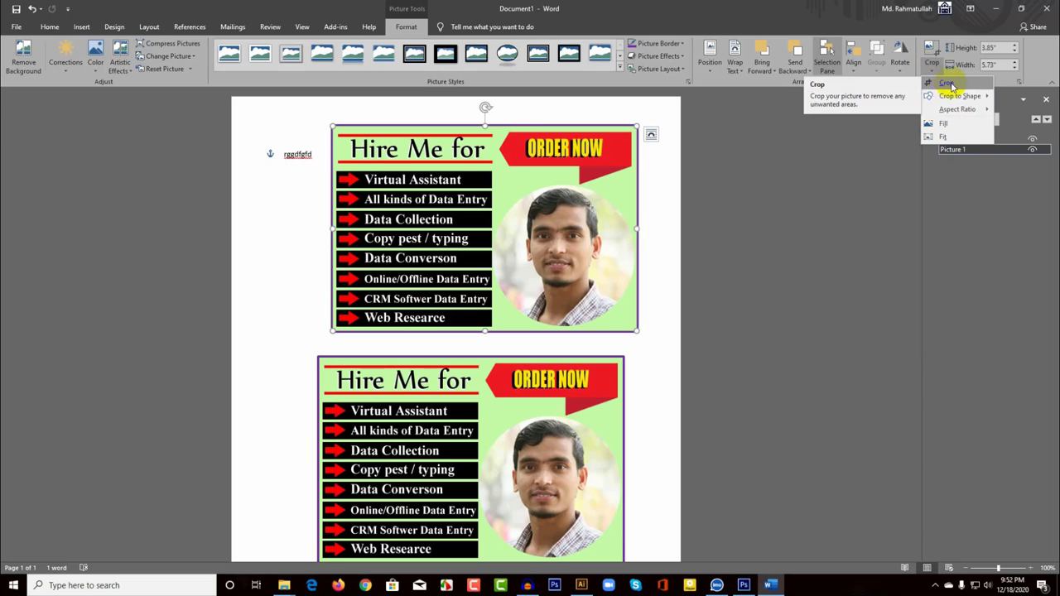
left_click(948, 84)
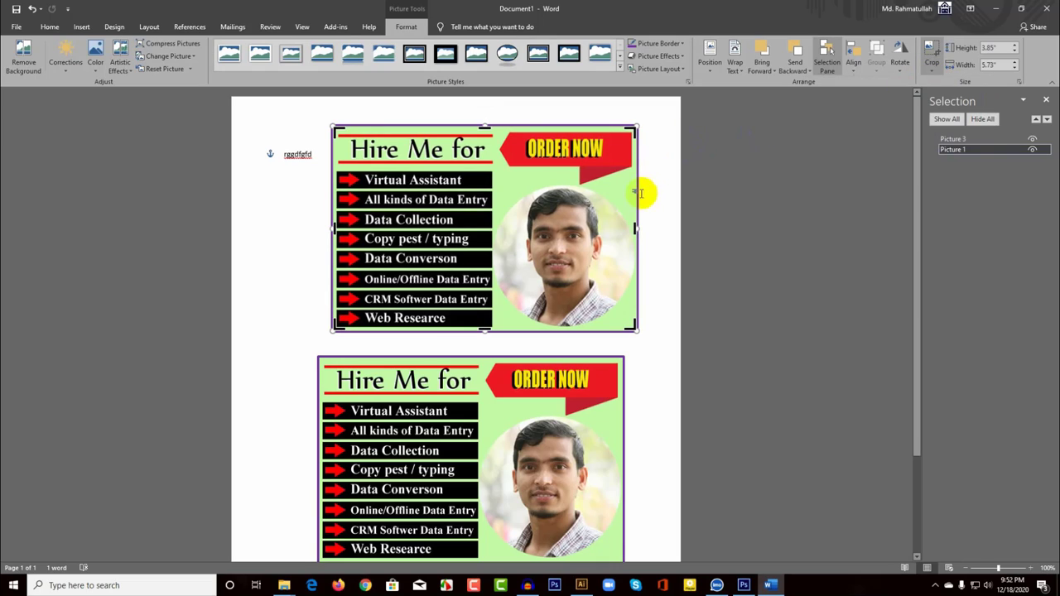
left_click_drag(634, 229, 531, 222)
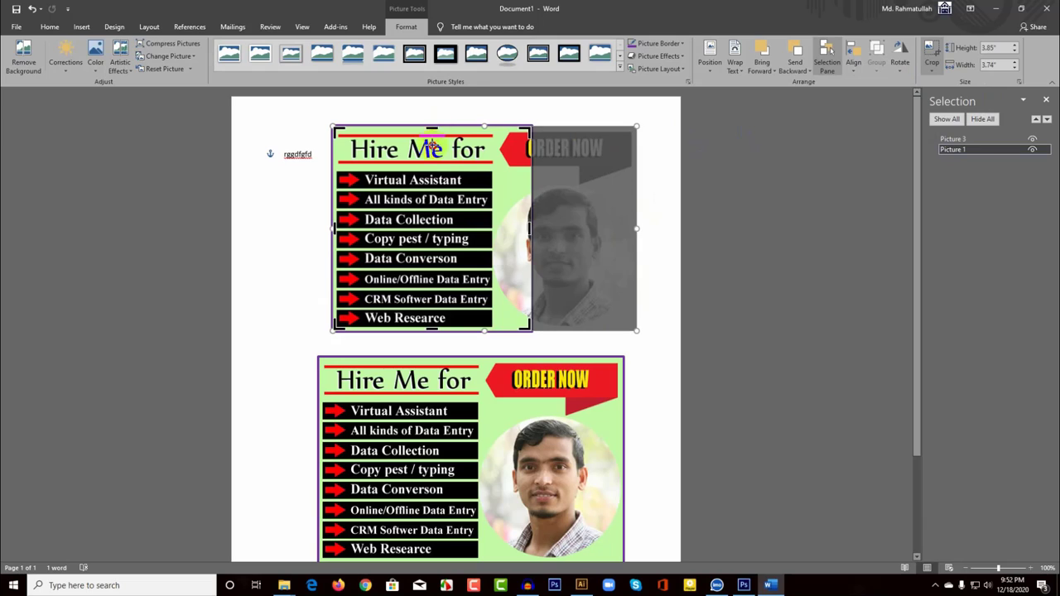
left_click_drag(431, 146, 430, 167)
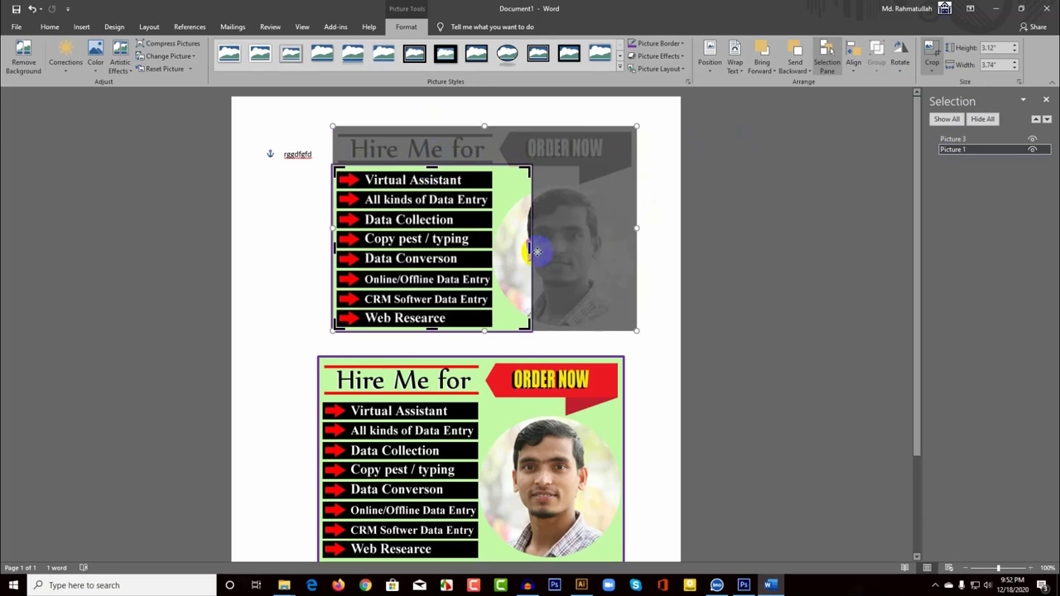
left_click_drag(534, 246, 634, 248)
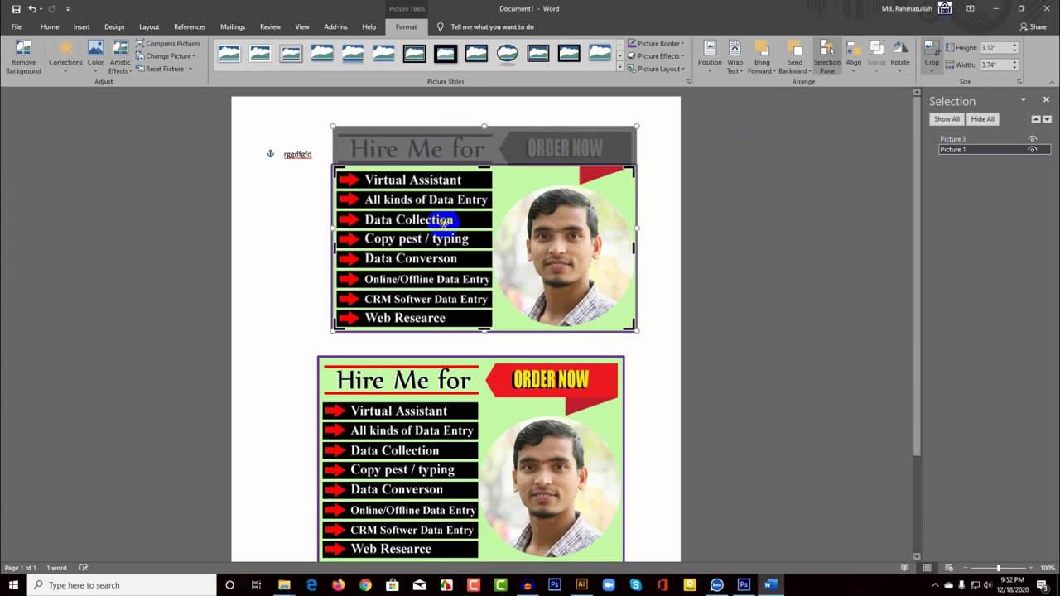
left_click_drag(381, 240, 492, 245)
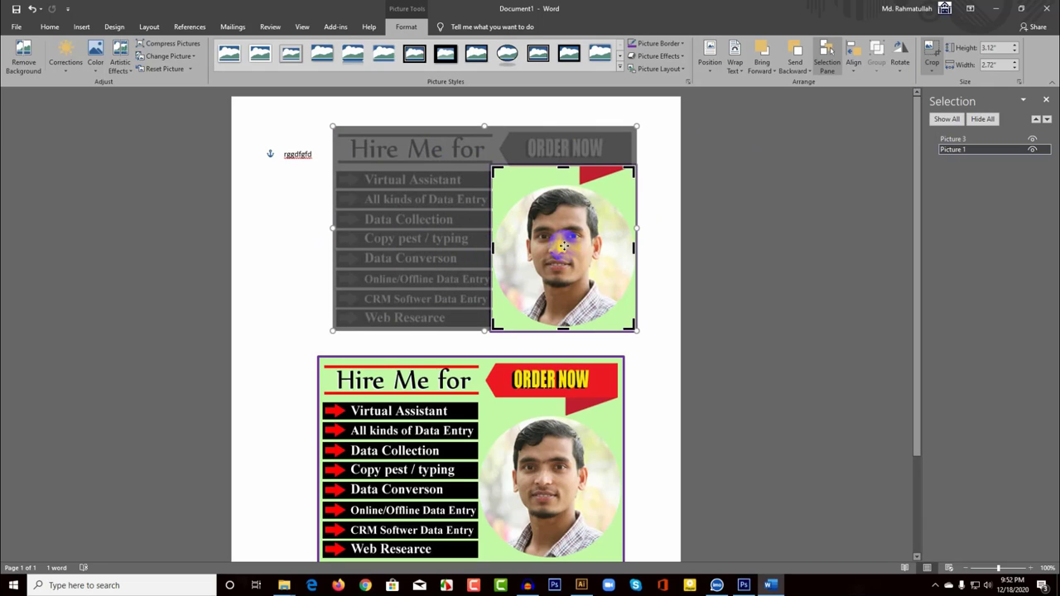
key("Escape")
key("Escape")
left_click(564, 245)
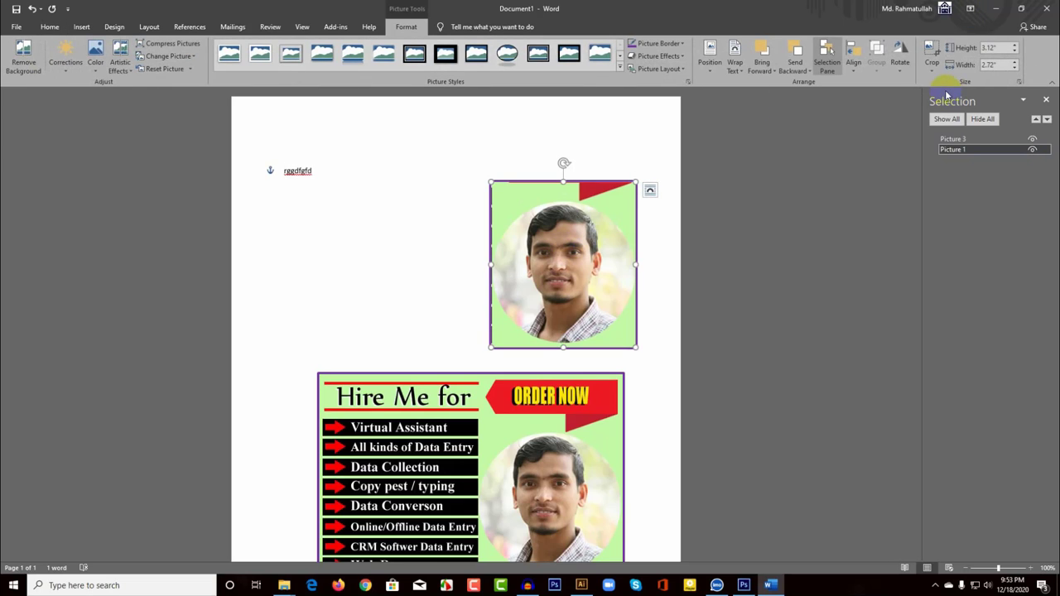
Crop the upper picture to the D-shaped flowchart Delay shape.
left_click(937, 73)
mouse_move(943, 99)
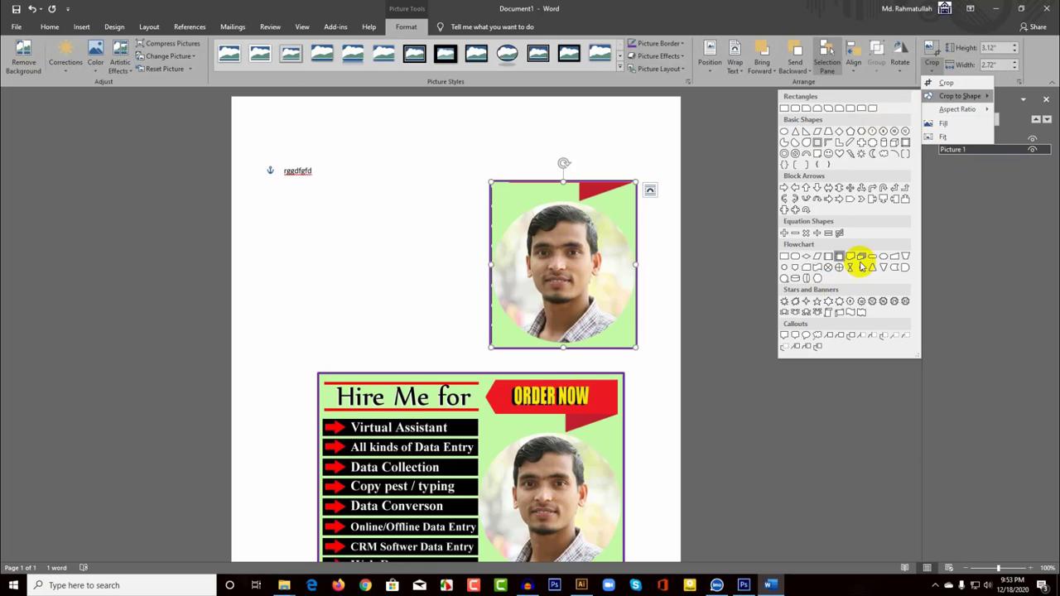
left_click(906, 268)
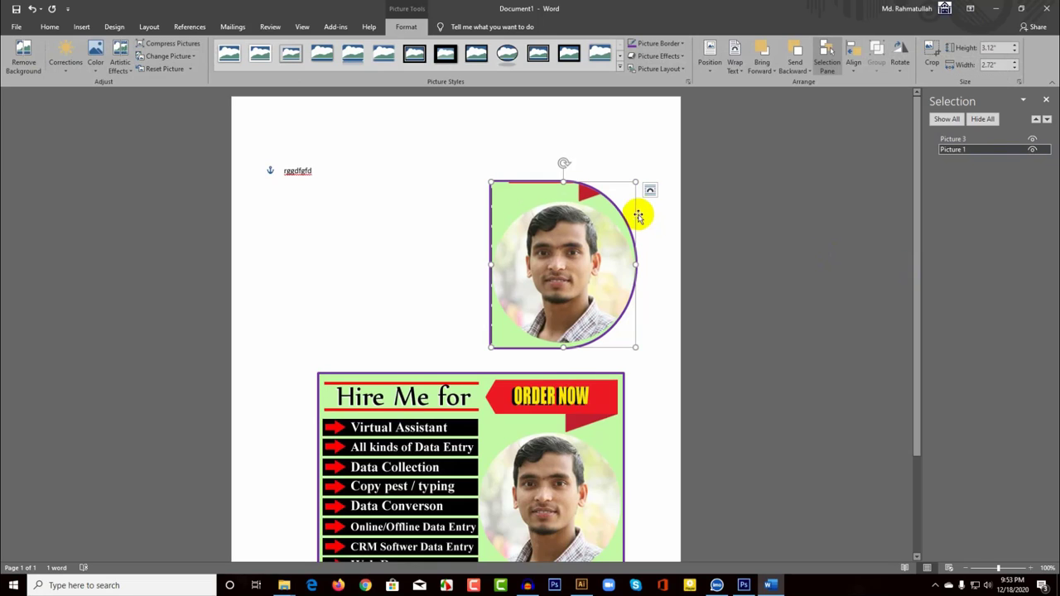
Crop the upper picture to a heart shape and deselect it to view the result.
left_click(939, 70)
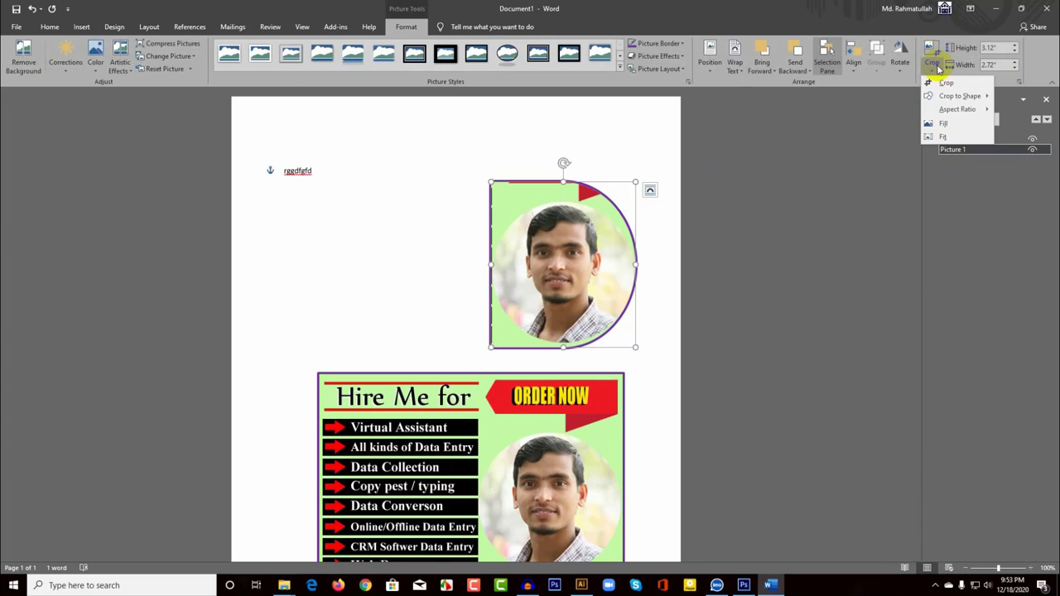
mouse_move(944, 97)
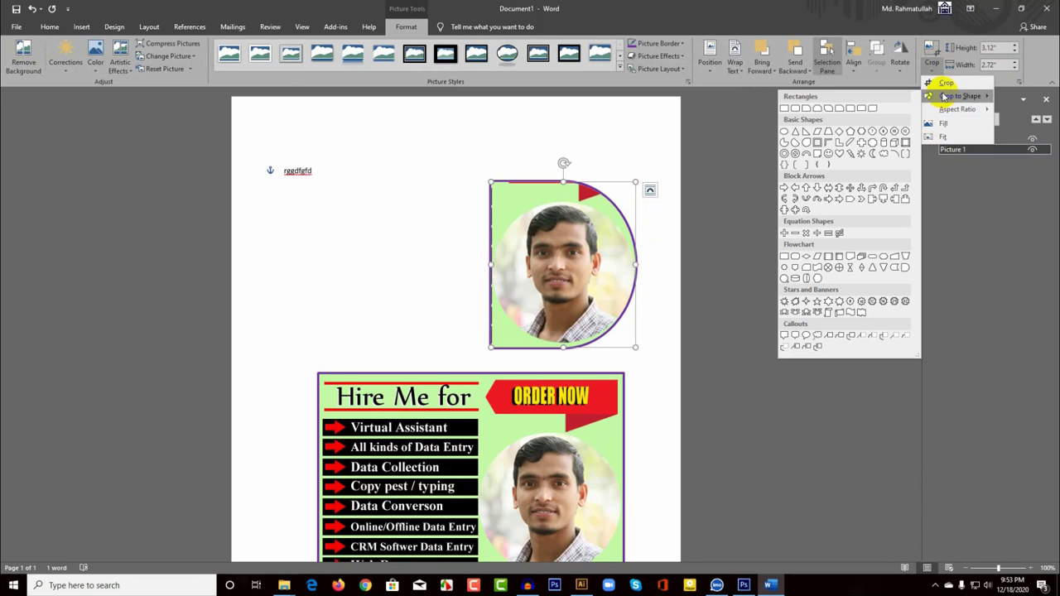
left_click(842, 153)
left_click(403, 176)
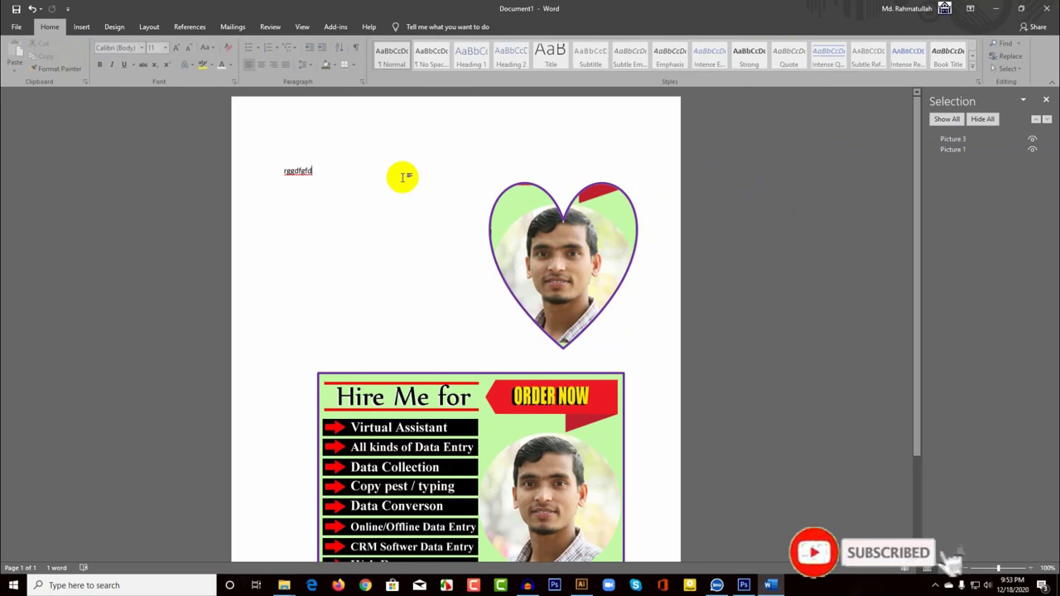
Set the heart-shaped picture's height to 4.12" and move it to the middle of the page above the lower picture.
left_click(608, 240)
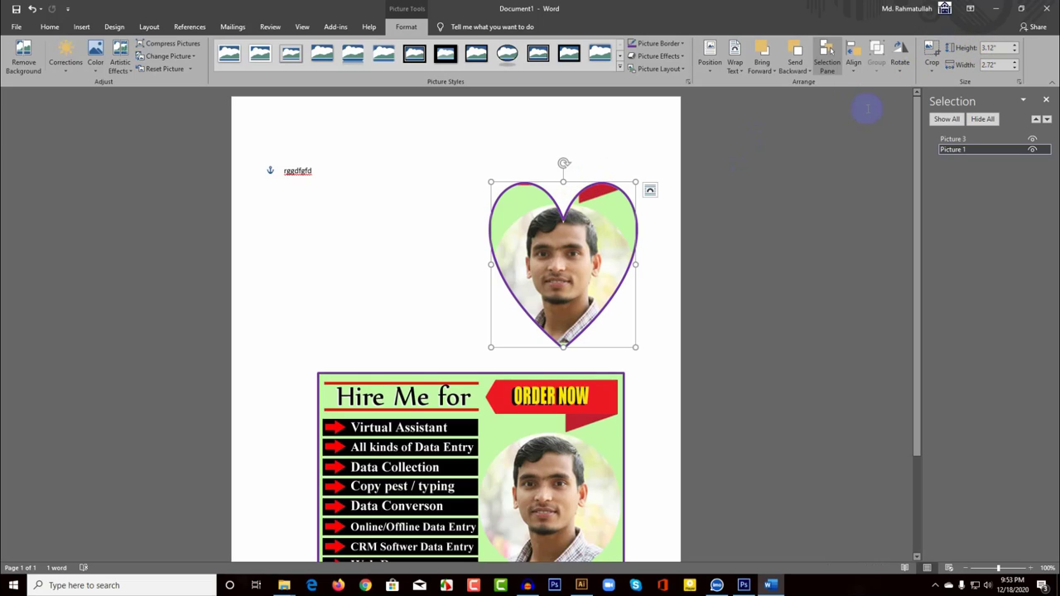
left_click(990, 48)
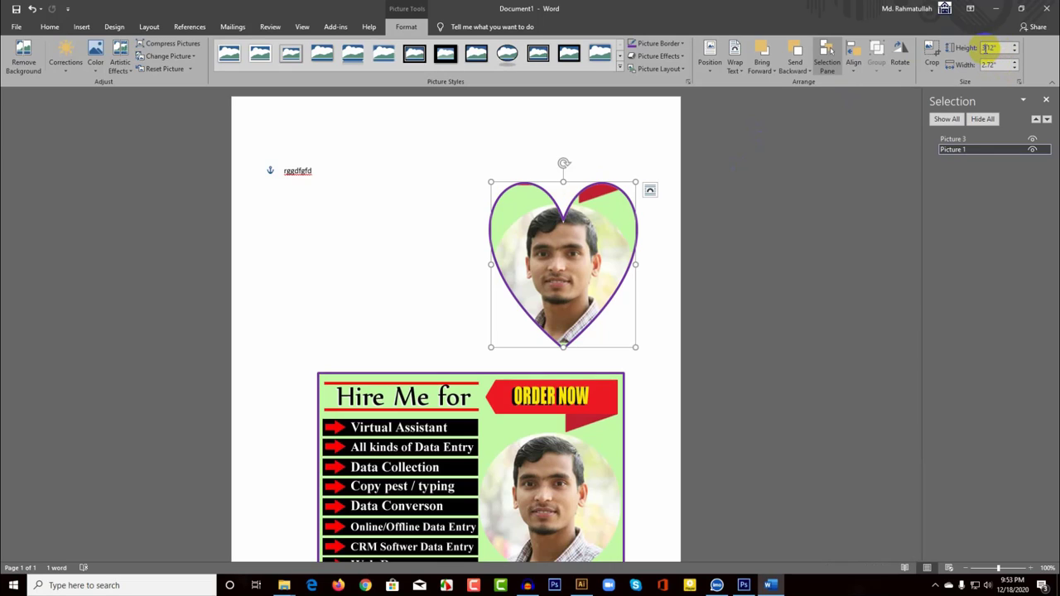
left_click(980, 48)
key("Delete")
type("4")
left_click(987, 64)
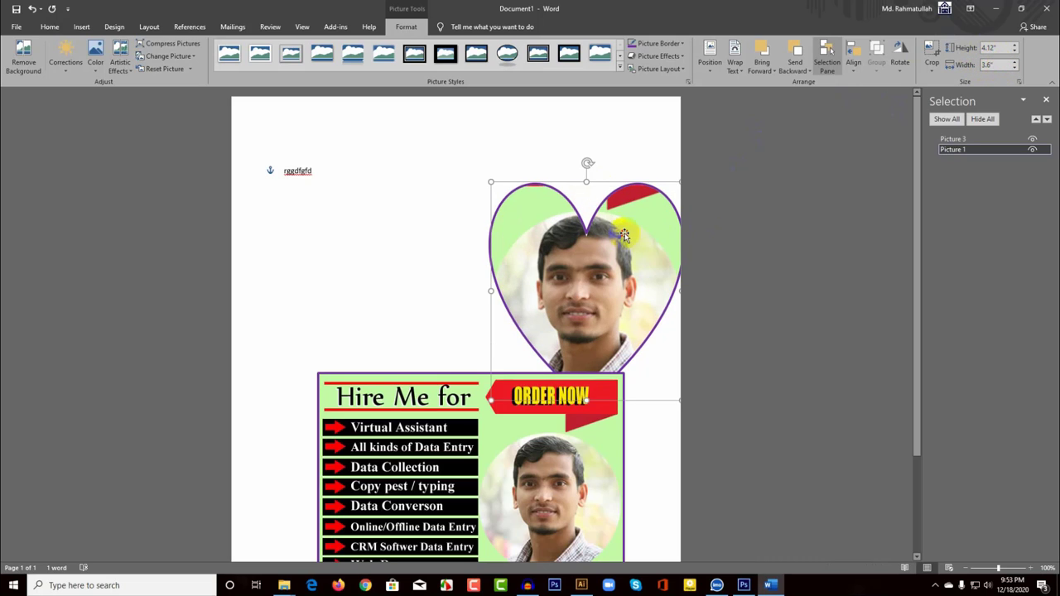
left_click_drag(624, 233, 495, 201)
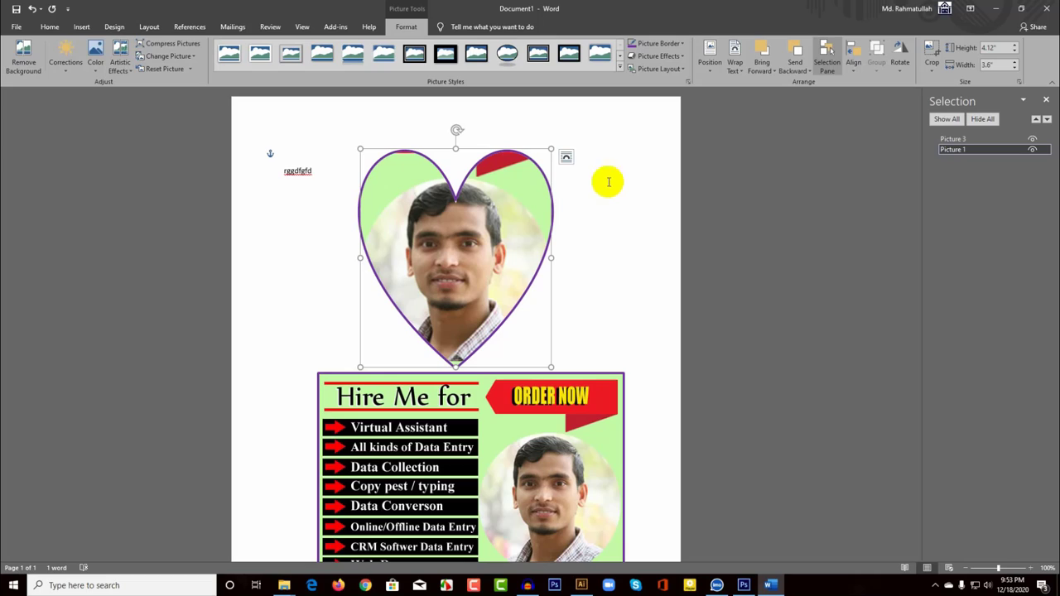
Show the commands for inserting pictures and other illustrations into the document.
left_click(81, 27)
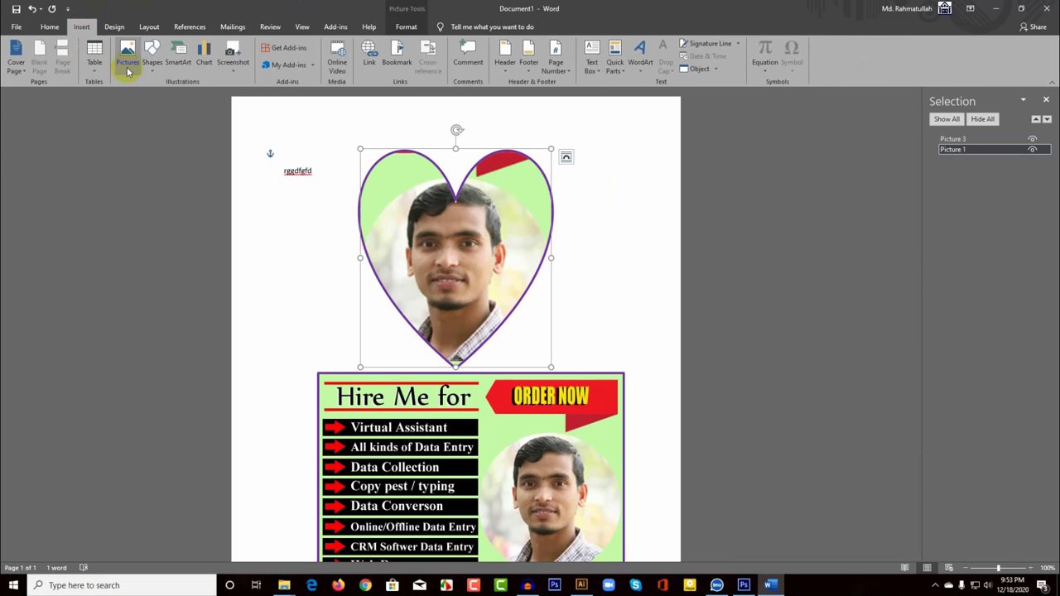